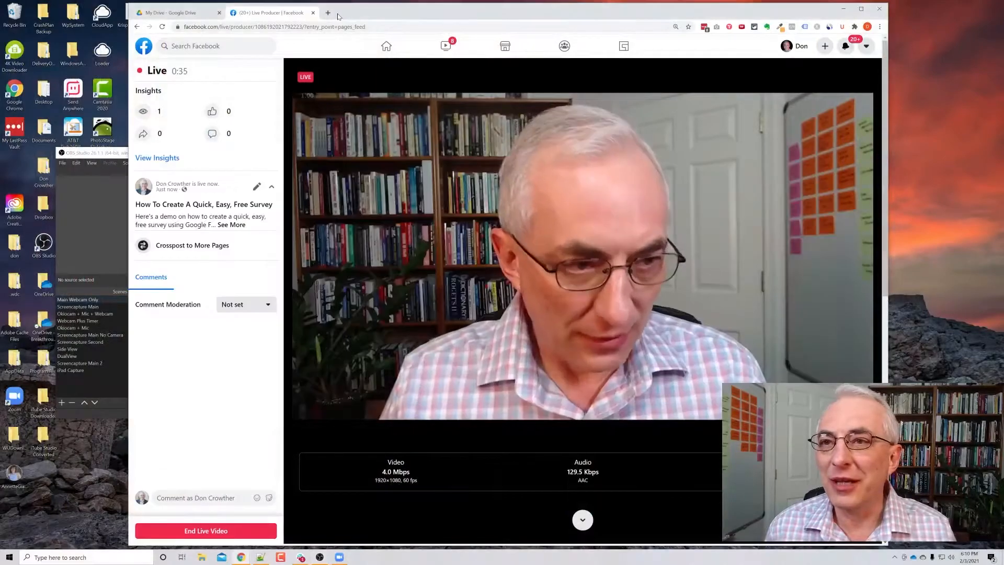
- Open Google Drive at drive.google.com in a new browser tab
{"action": "left_click", "coordinate": [328, 13]}
{"action": "type", "text": "d"}
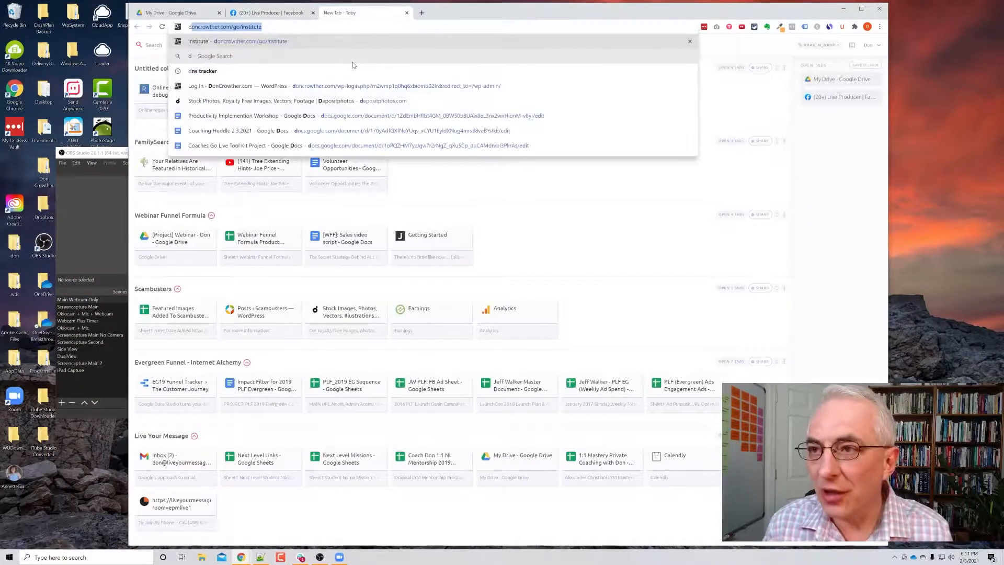
{"action": "type", "text": "rive.google.clom"}
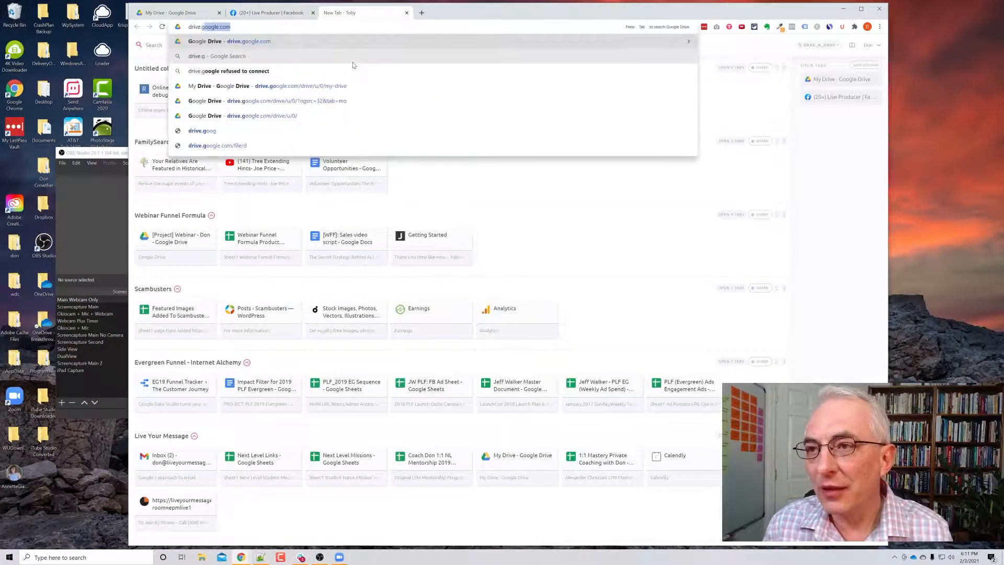
{"action": "key", "text": "BackSpace"}
{"action": "key", "text": "BackSpace"}
{"action": "key", "text": "BackSpace"}
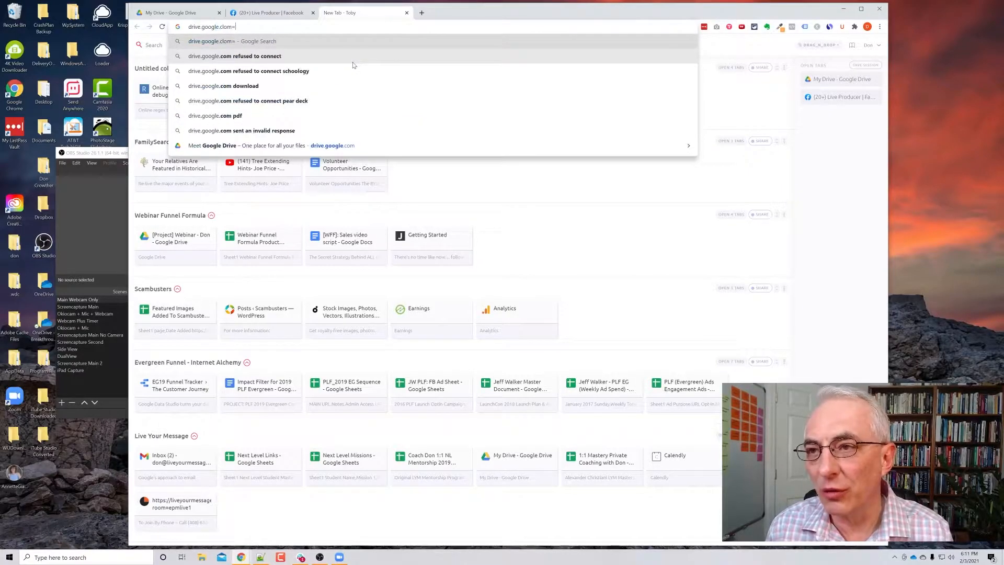
{"action": "type", "text": "om"}
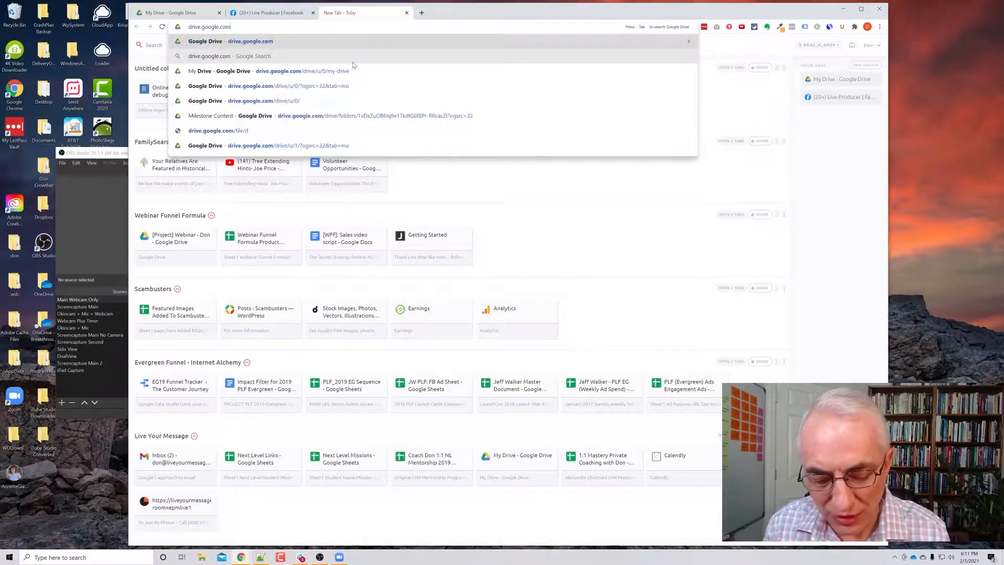
{"action": "key", "text": "Return"}
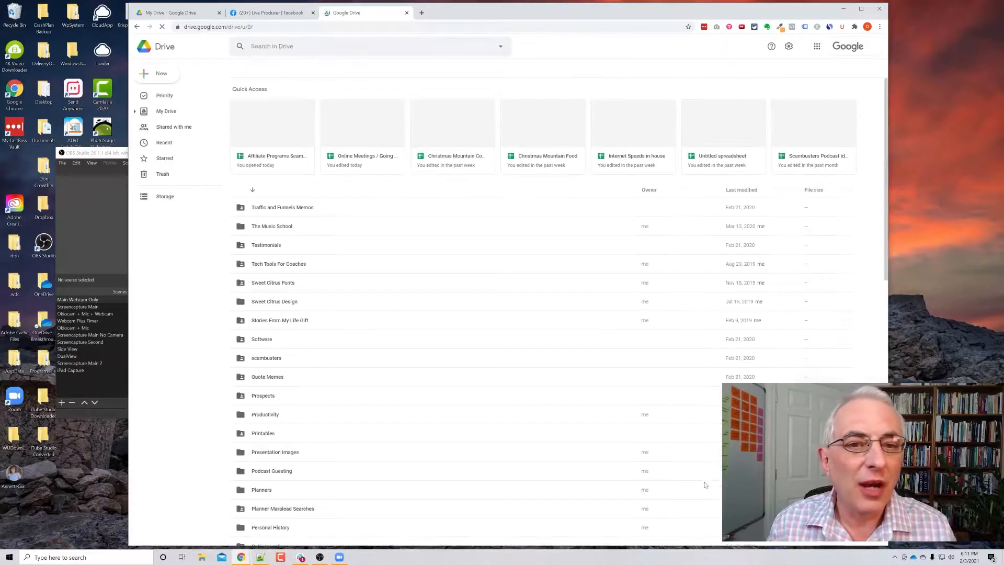
- Create a blank Google Form from Drive and move the browser window lower on the desktop
{"action": "left_click", "coordinate": [151, 75]}
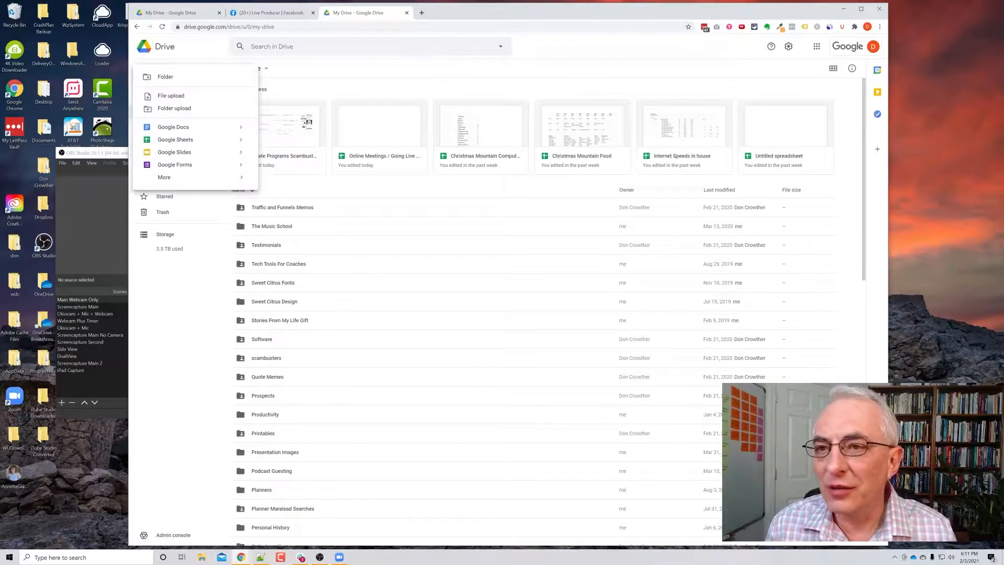
{"action": "left_click", "coordinate": [322, 85]}
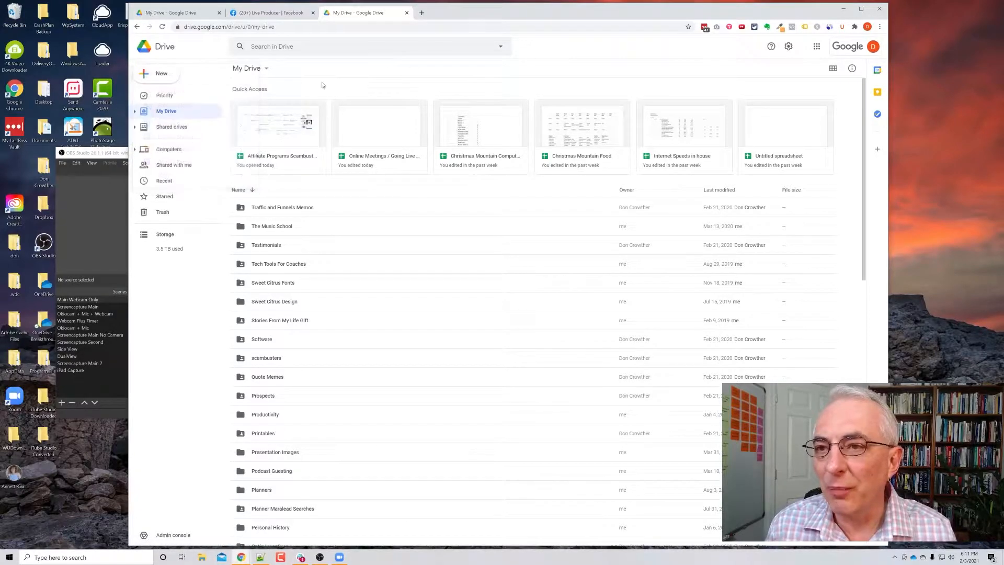
{"action": "left_click", "coordinate": [143, 74]}
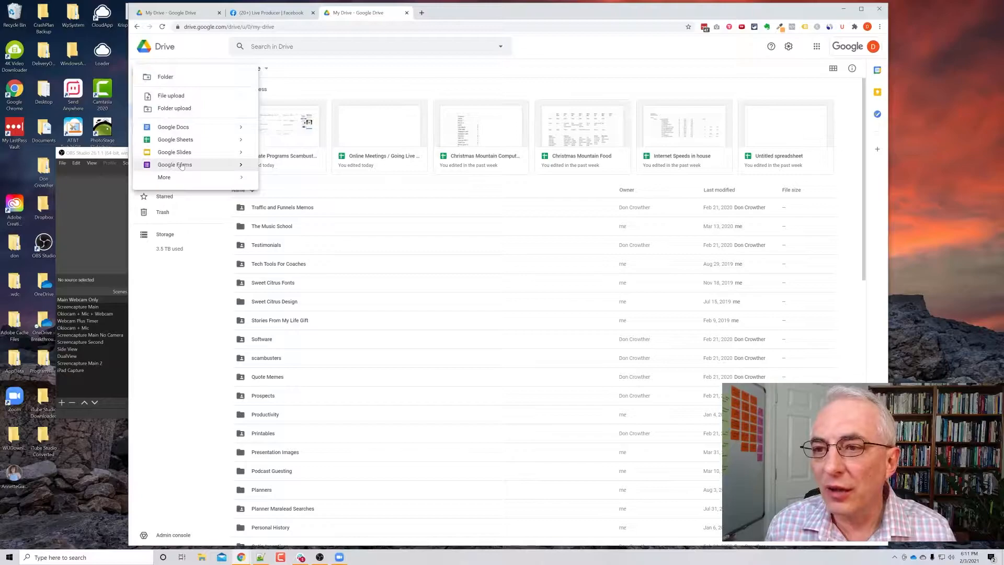
{"action": "left_click", "coordinate": [202, 166]}
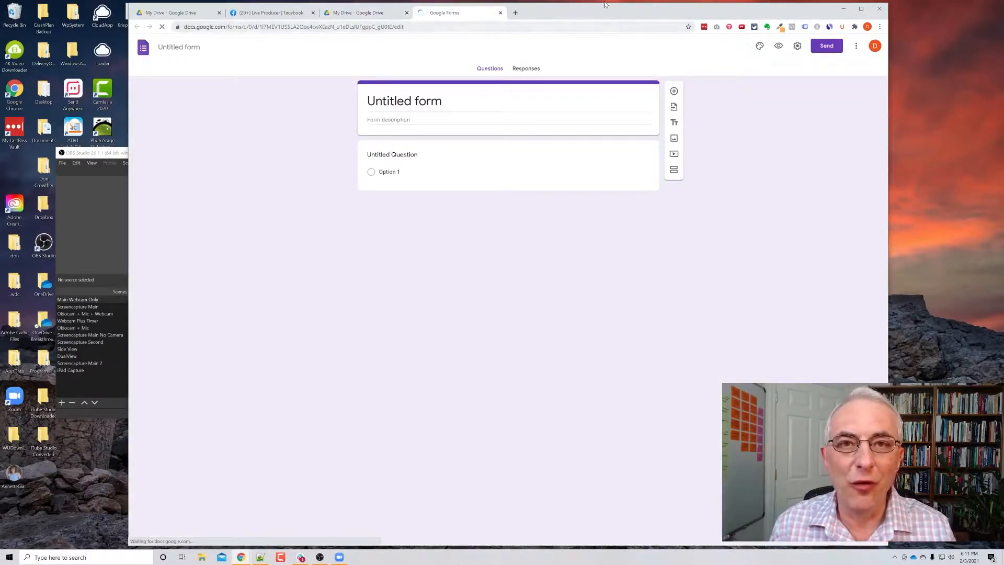
{"action": "left_click_drag", "start_coordinate": [603, 6], "coordinate": [631, 163]}
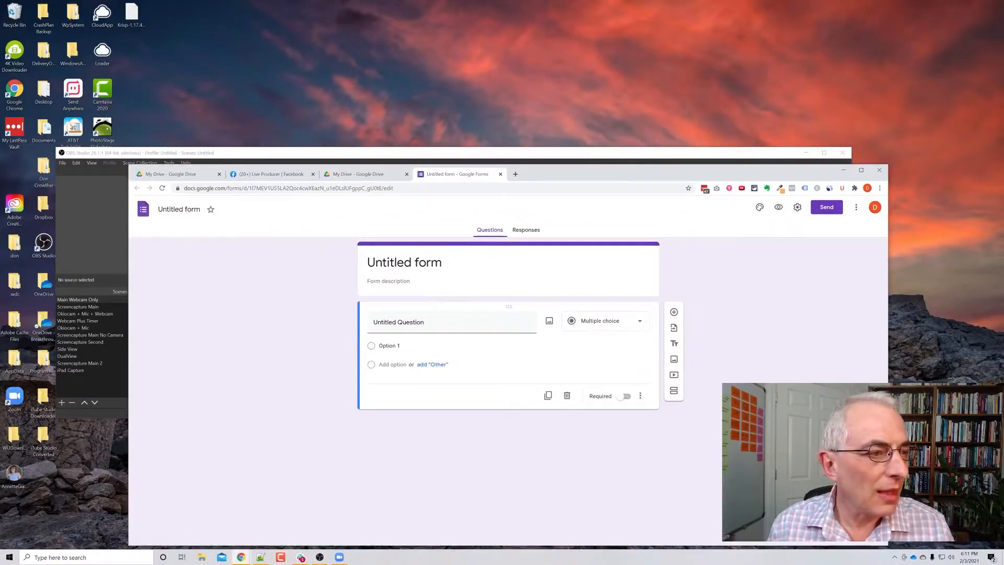
{"action": "left_click", "coordinate": [818, 112]}
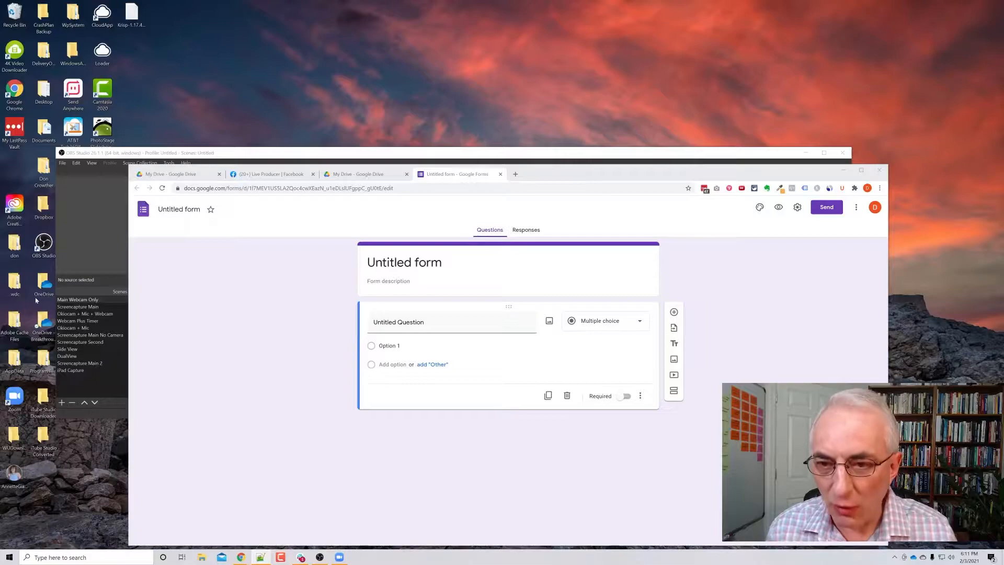
- Title the form "Raising Aardvarks As Pets Survey" and give the form file the same name
{"action": "left_click", "coordinate": [408, 250]}
{"action": "type", "text": "Raising Aardvarks As Pets Survey"}
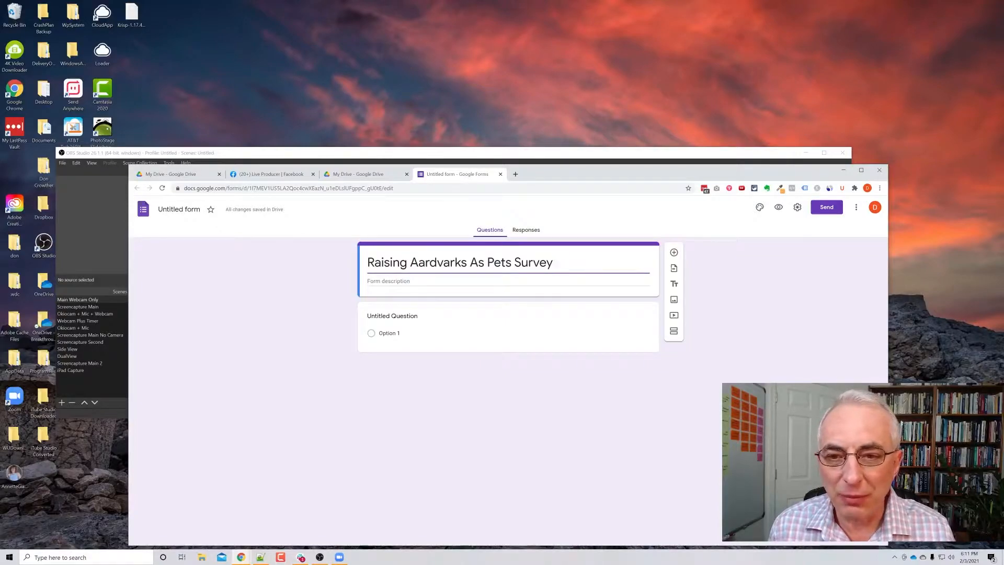
{"action": "left_click", "coordinate": [179, 208]}
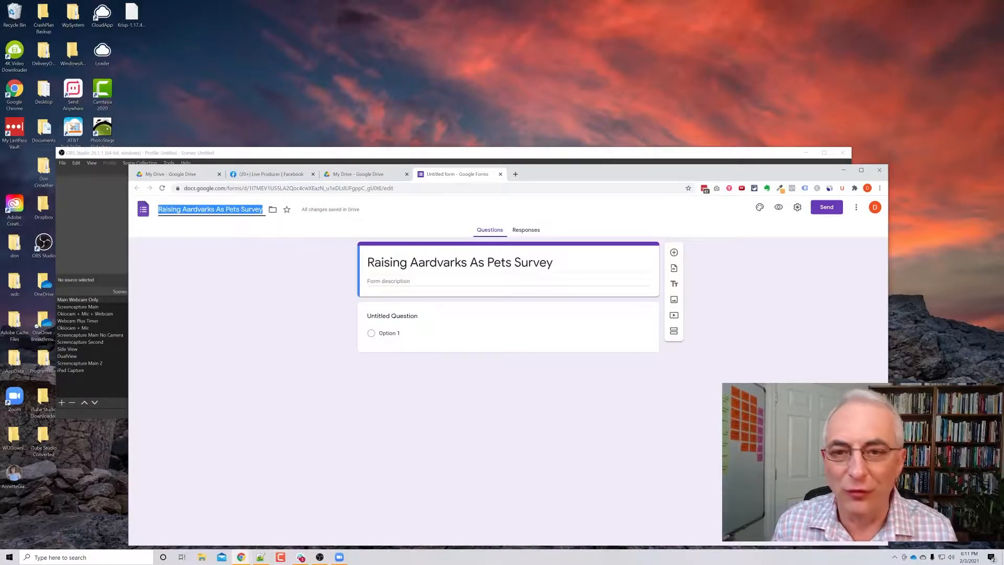
- Add a form description introducing the planned course about raising aardvarks as pets and asking readers to fill out the quick 5-minute survey
{"action": "key", "text": "alt+Tab"}
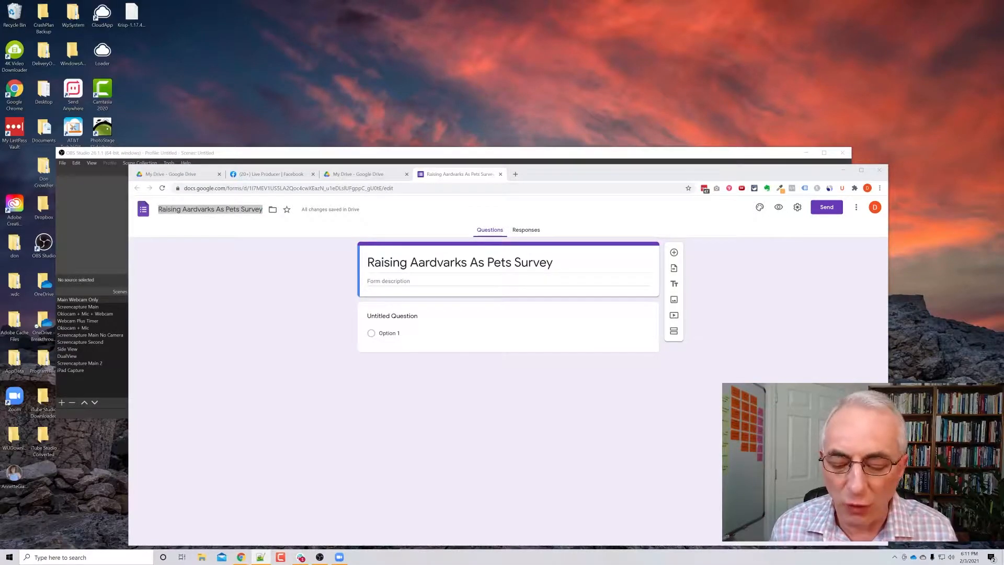
{"action": "left_click", "coordinate": [397, 282]}
{"action": "type", "text": "I'm thinking of creating a new course about raising aardvarks as pets and want to make sure I haven't forgotten anything important. As I thought about it, I realized that I had never asked you about your biggest questions about this life-changing topic that's vital to our national safety and prosperity.  Would you mind filling out this quick 5-minute survey to let me know your thoughts on the subject? Thanks!"}
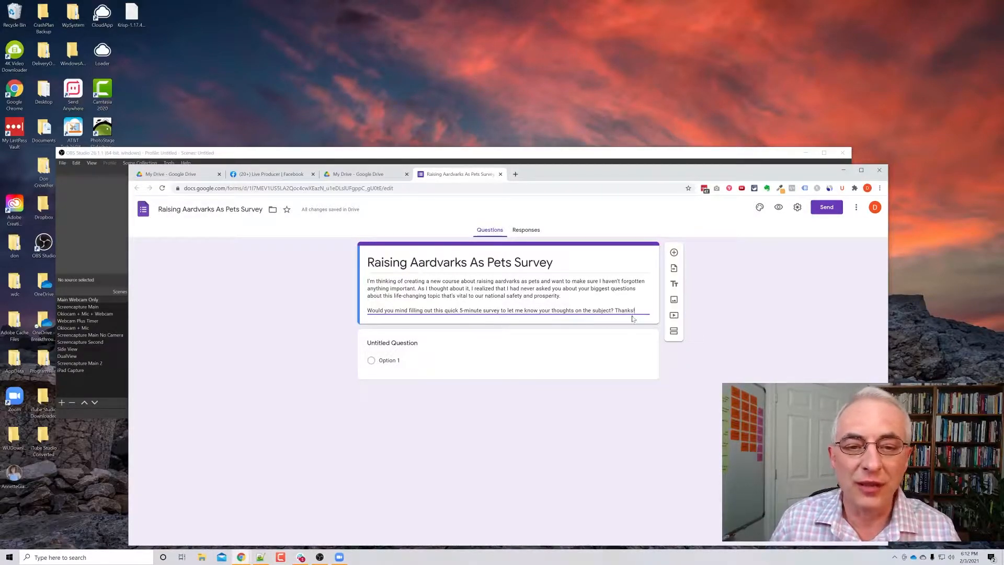
{"action": "left_click_drag", "start_coordinate": [636, 310], "coordinate": [367, 281]}
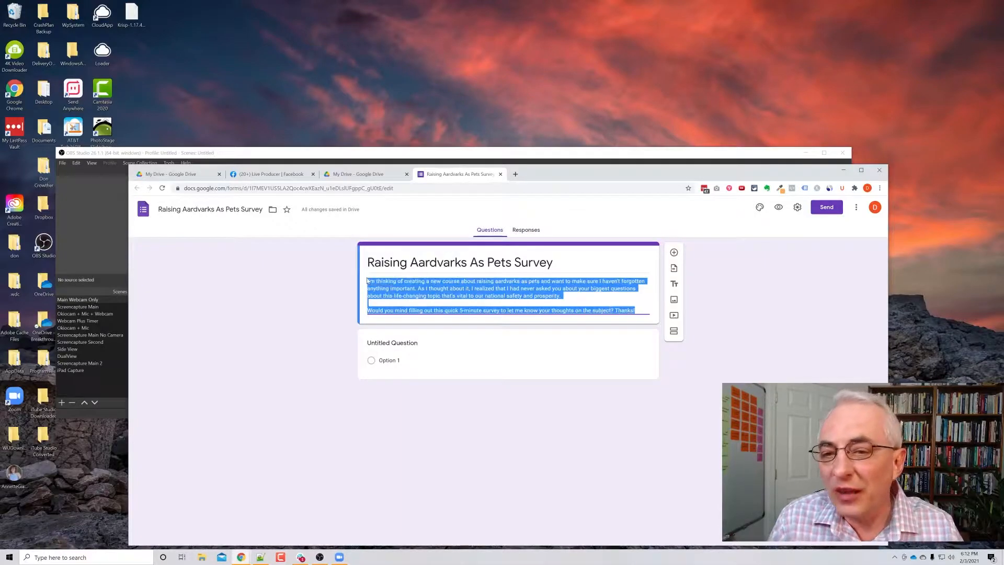
{"action": "left_click", "coordinate": [417, 289]}
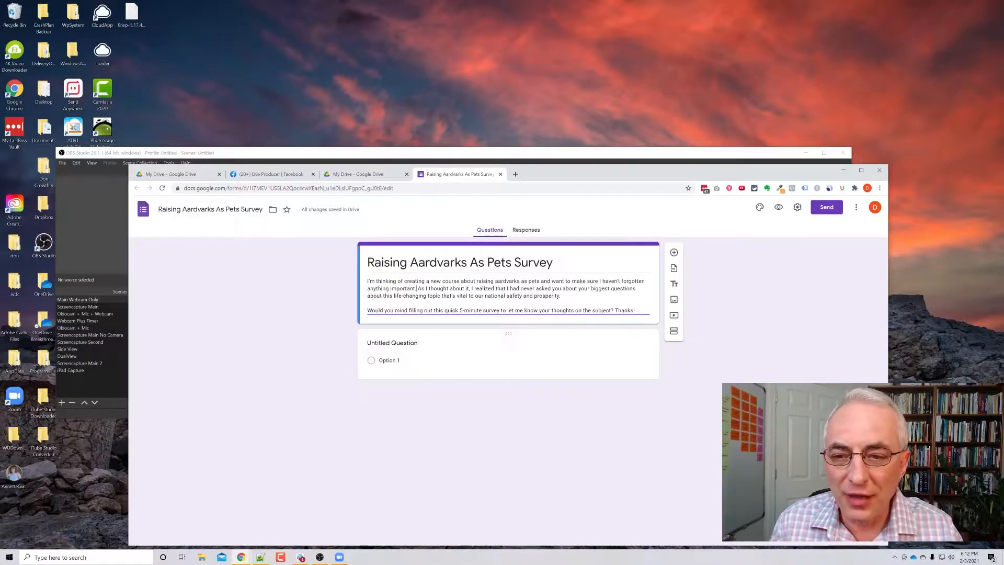
- Replace the untitled question with "What is your biggest question about raising aardvarks as pets?" as a Paragraph question
{"action": "left_click", "coordinate": [392, 343]}
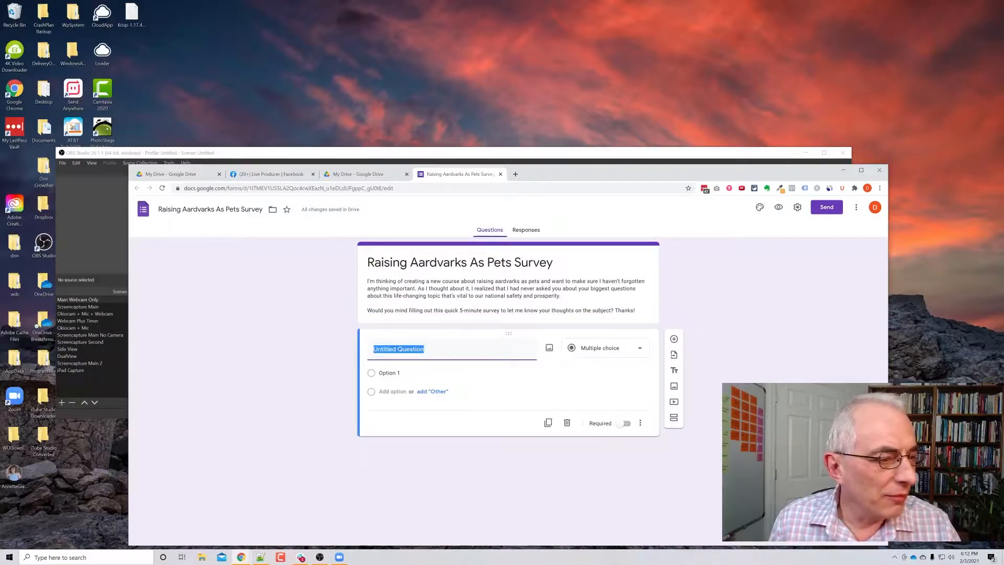
{"action": "key", "text": "alt+Tab"}
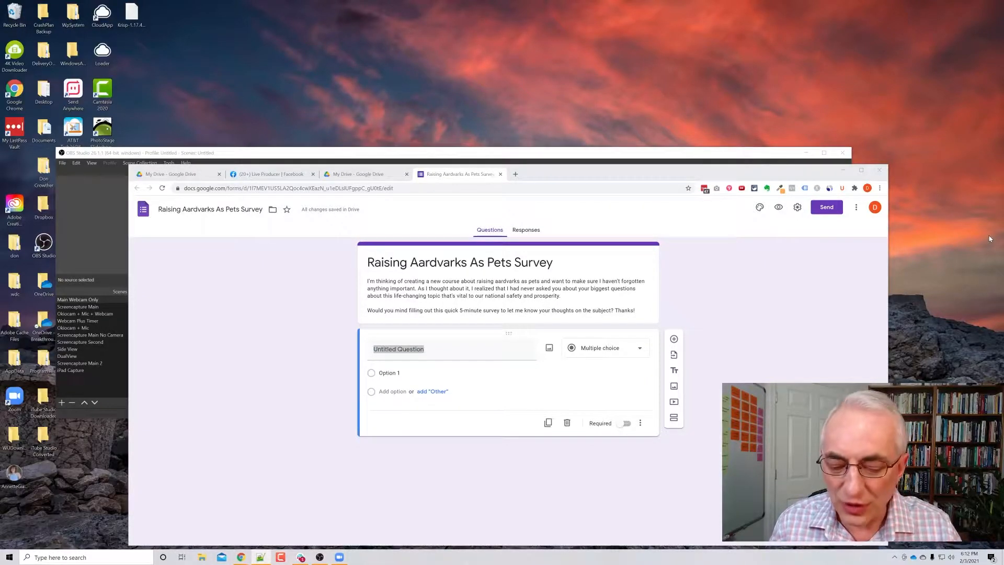
{"action": "key", "text": "alt+Tab"}
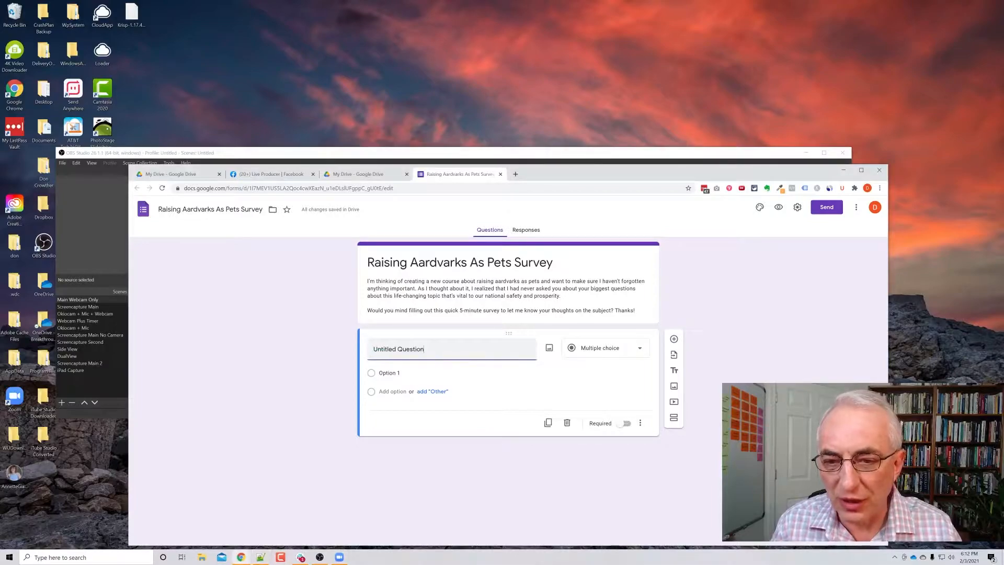
{"action": "type", "text": "What is your biggest question about raising aardvarks as pets?"}
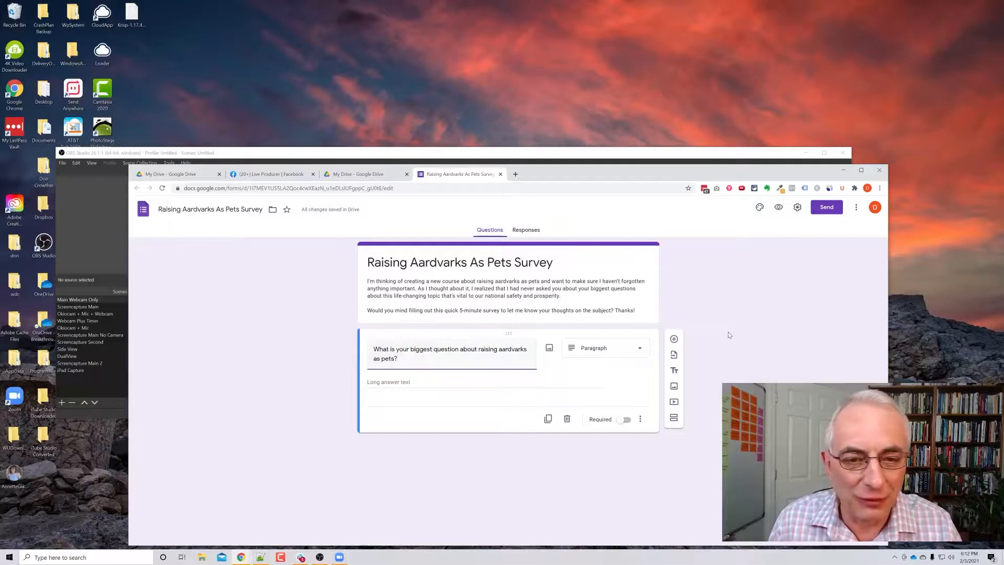
- Add a second Paragraph question reading "What other questions do you have about raising aardvarks as pets?"
{"action": "left_click", "coordinate": [674, 339]}
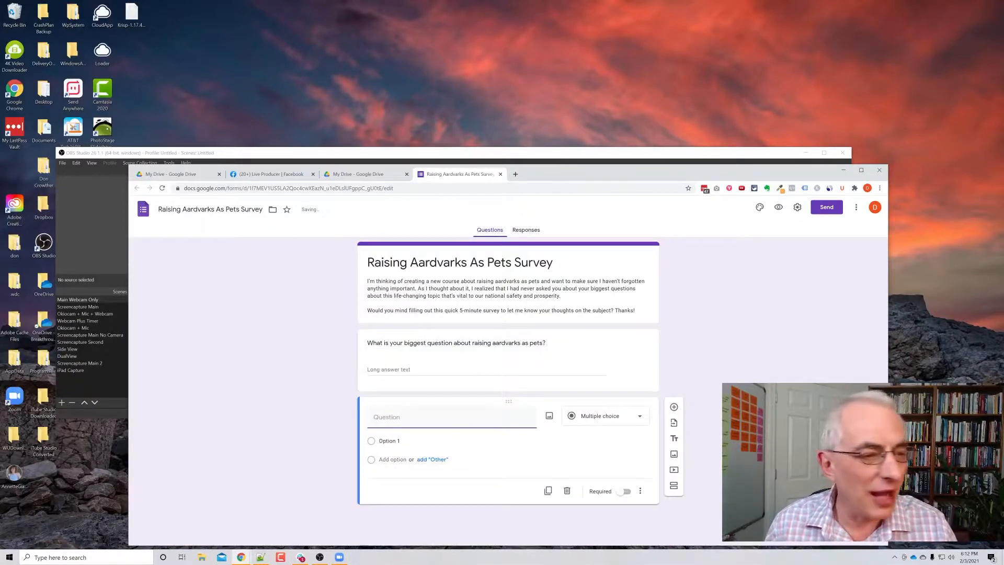
{"action": "key", "text": "alt+Tab"}
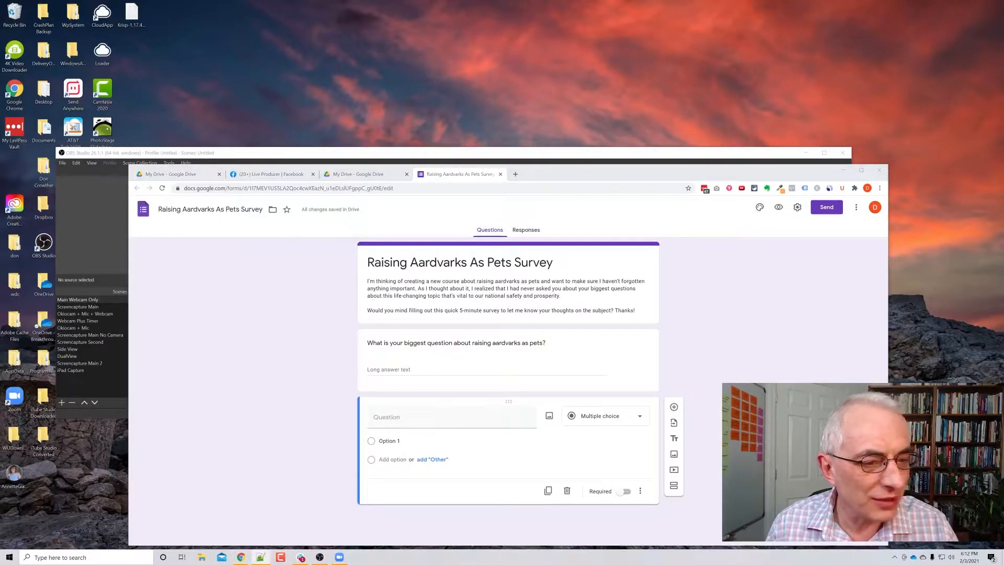
{"action": "left_click", "coordinate": [427, 417]}
{"action": "type", "text": "What other questions do you have about raising aardvarks as pets?"}
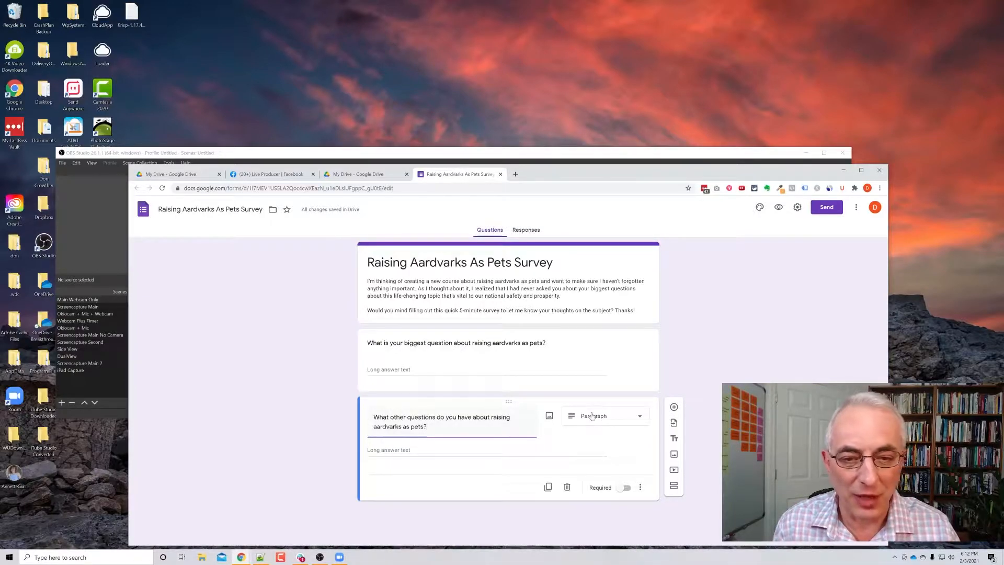
- Add a third question reading "What's the biggest thing holding you back from acquiring an aardvark as a pet? (Click all that apply)"
{"action": "left_click", "coordinate": [674, 407]}
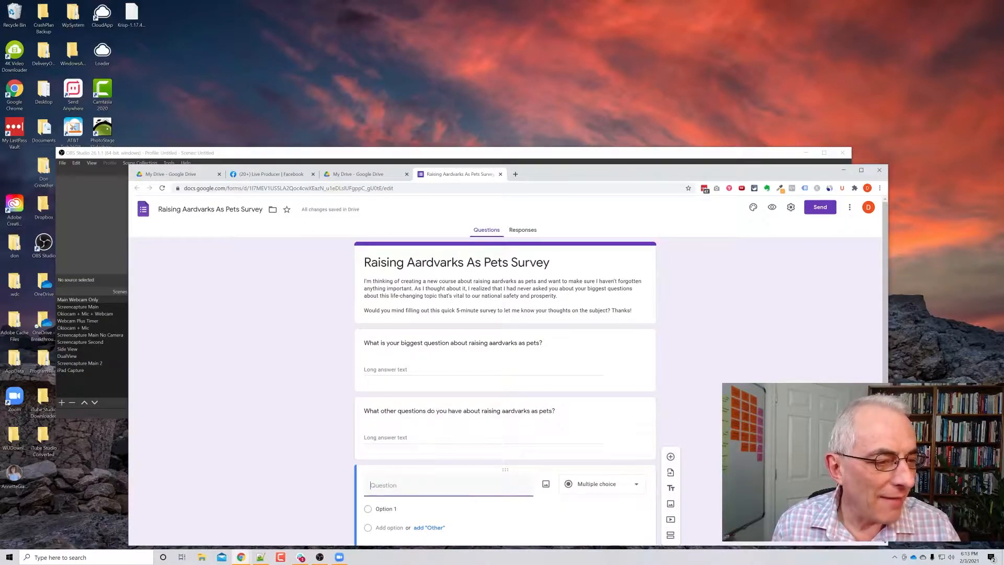
{"action": "key", "text": "alt+Tab"}
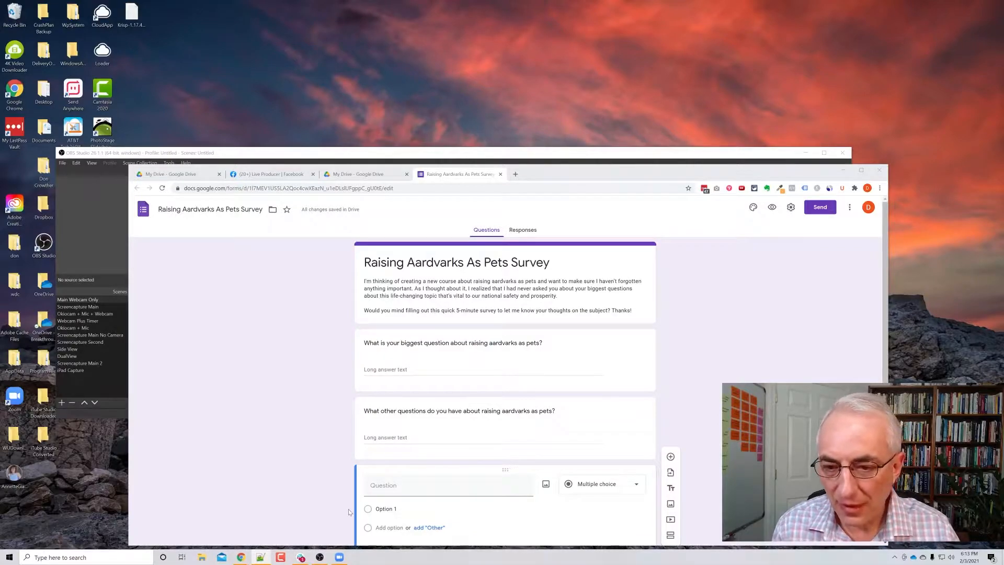
{"action": "key", "text": "alt+Tab"}
{"action": "type", "text": "What's the biggest thing holding you back from acquiring an aardvark as a pet? (Click all that apply)"}
{"action": "scroll", "coordinate": [583, 511], "scroll_direction": "down", "scroll_amount": 1}
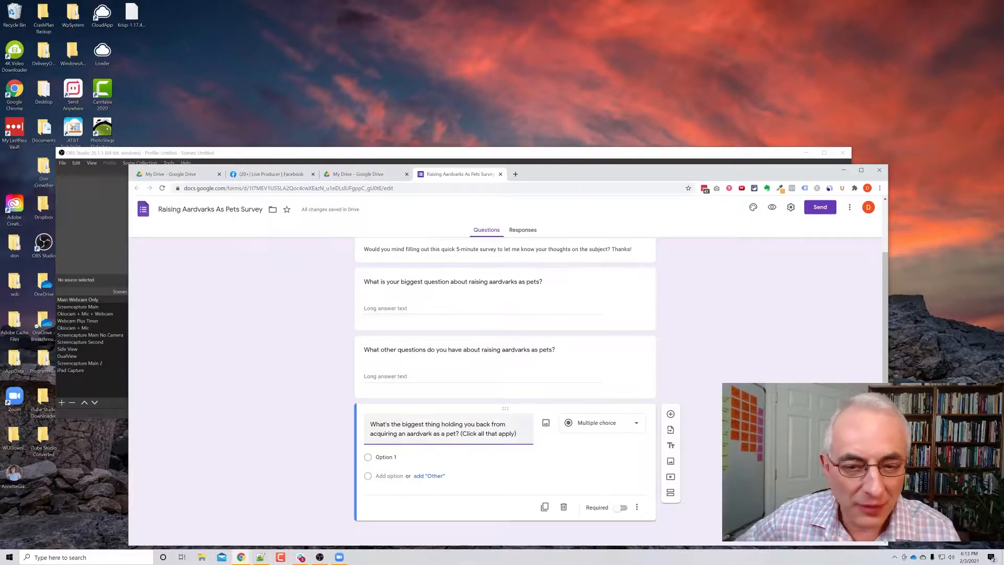
{"action": "left_click_drag", "start_coordinate": [516, 434], "coordinate": [460, 434]}
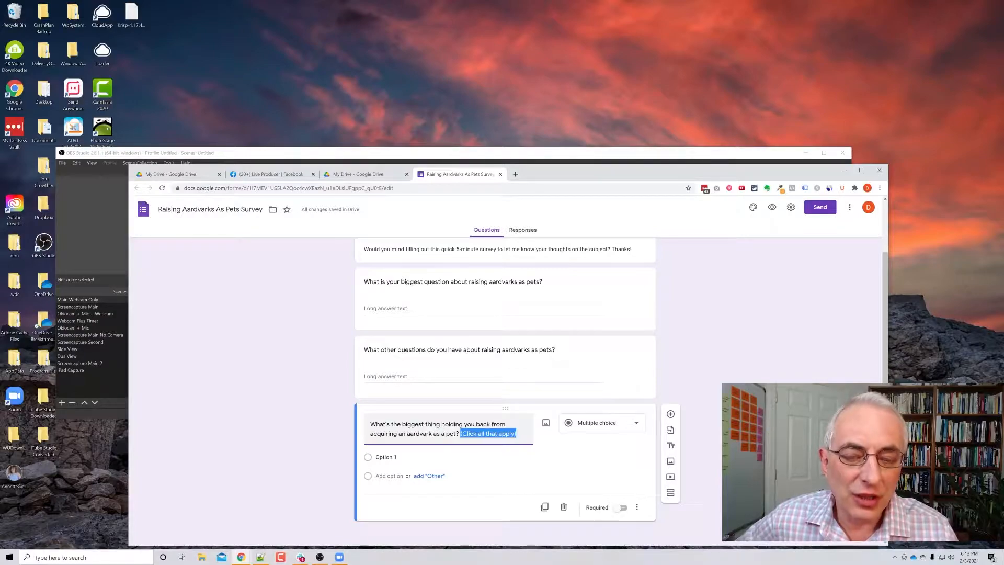
{"action": "key", "text": "shift+Right"}
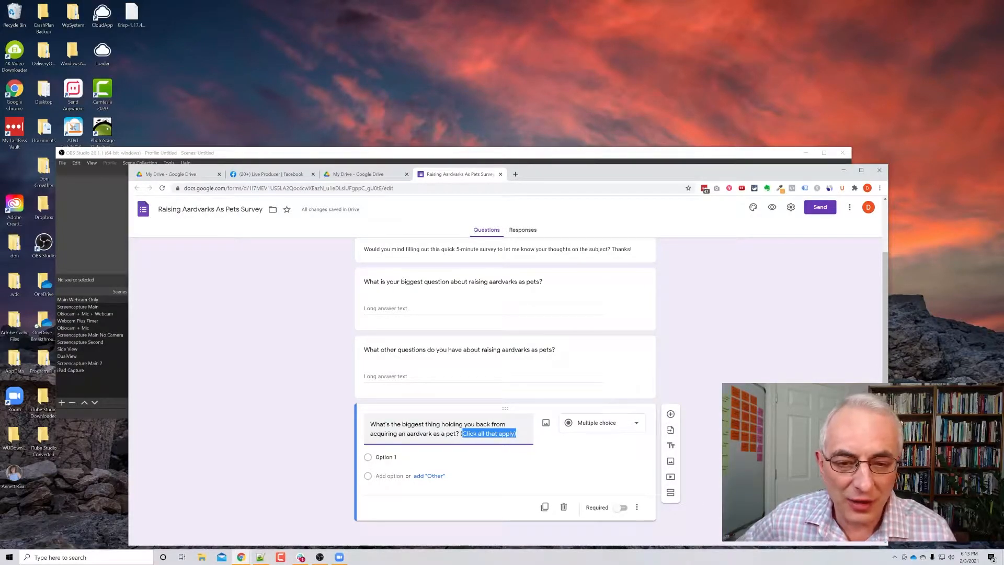
- Set the third question's answer type to Checkboxes so that several answers can be chosen
{"action": "left_click", "coordinate": [634, 424]}
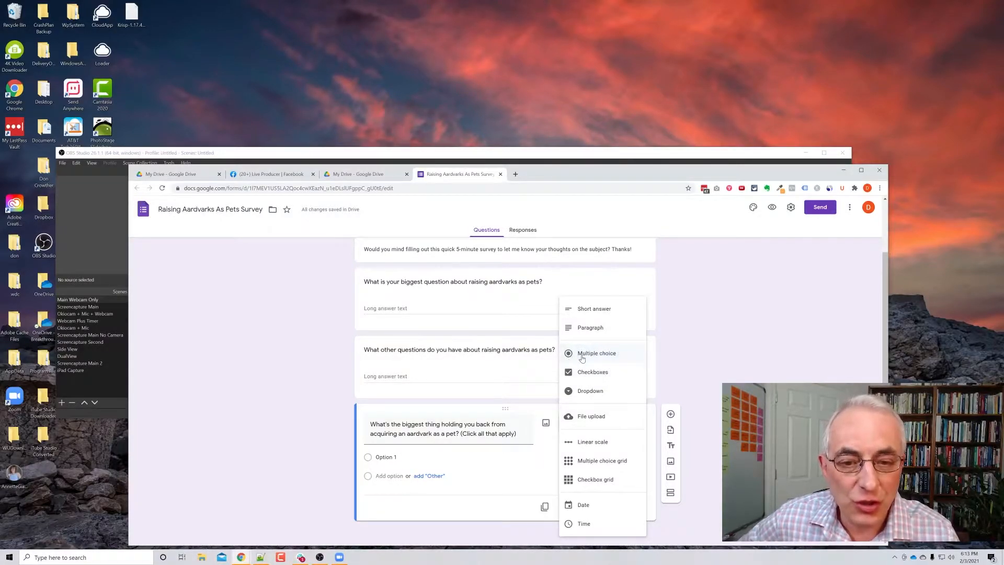
{"action": "left_click", "coordinate": [585, 373]}
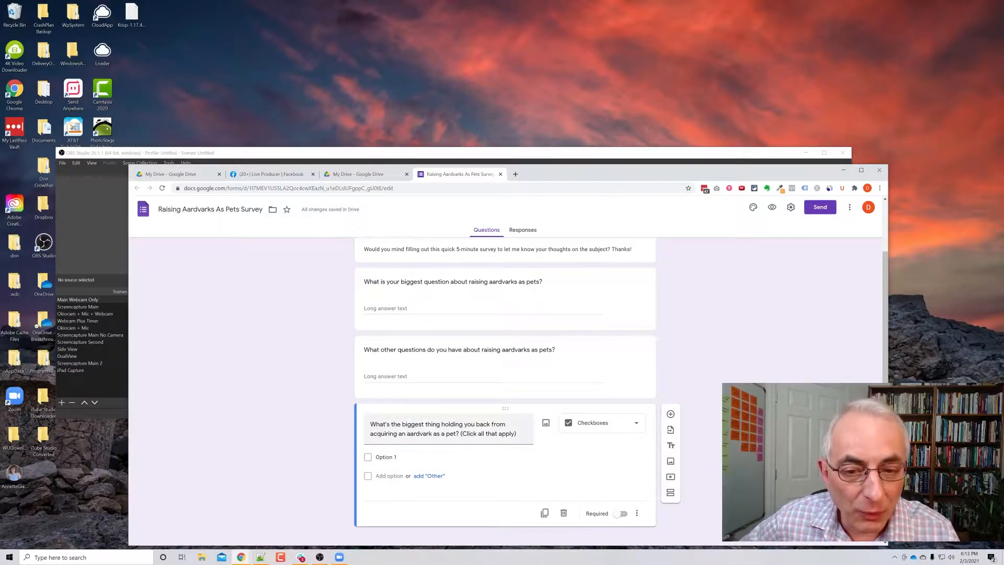
{"action": "left_click", "coordinate": [588, 421]}
{"action": "left_click", "coordinate": [584, 356]}
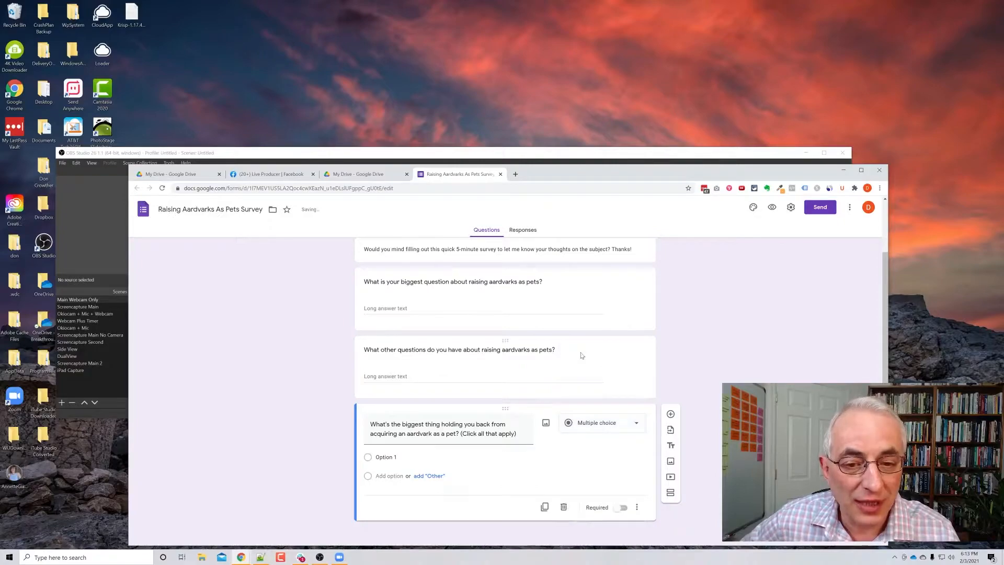
{"action": "left_click", "coordinate": [634, 425]}
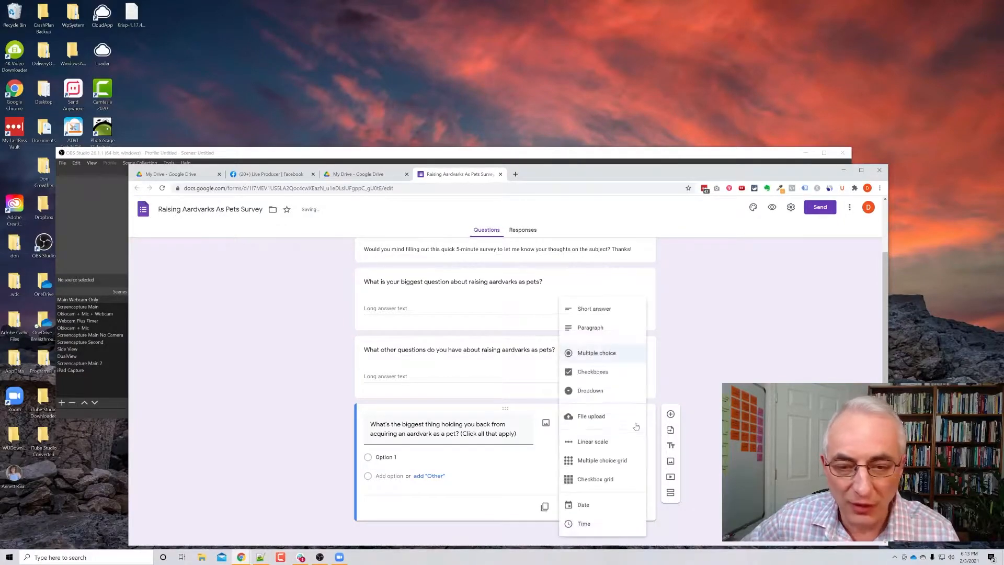
{"action": "left_click", "coordinate": [593, 375]}
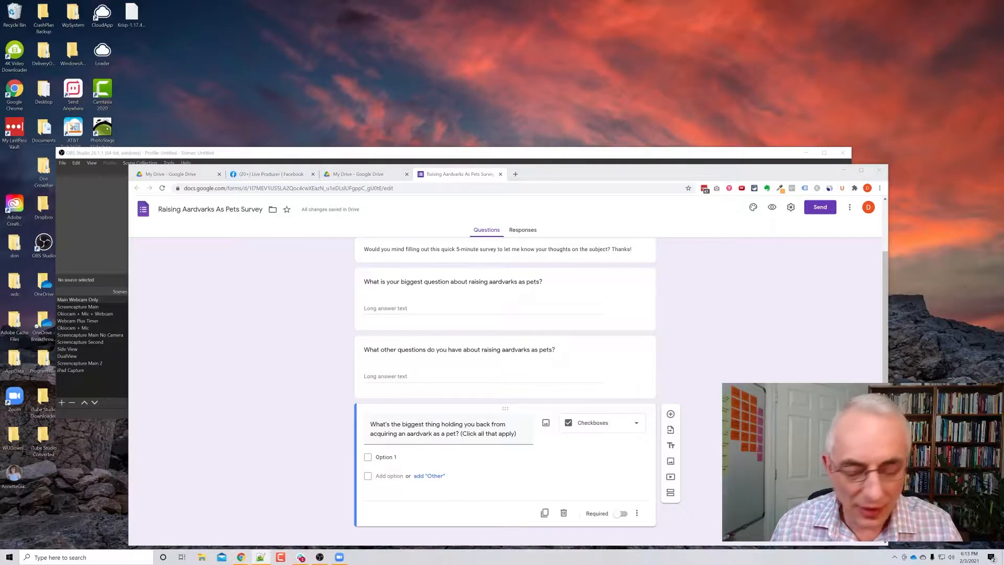
- Enter "I don't know where to get one. I want to be sure I don't support an aardvark mill by mistake." as the first option
{"action": "left_click", "coordinate": [387, 457]}
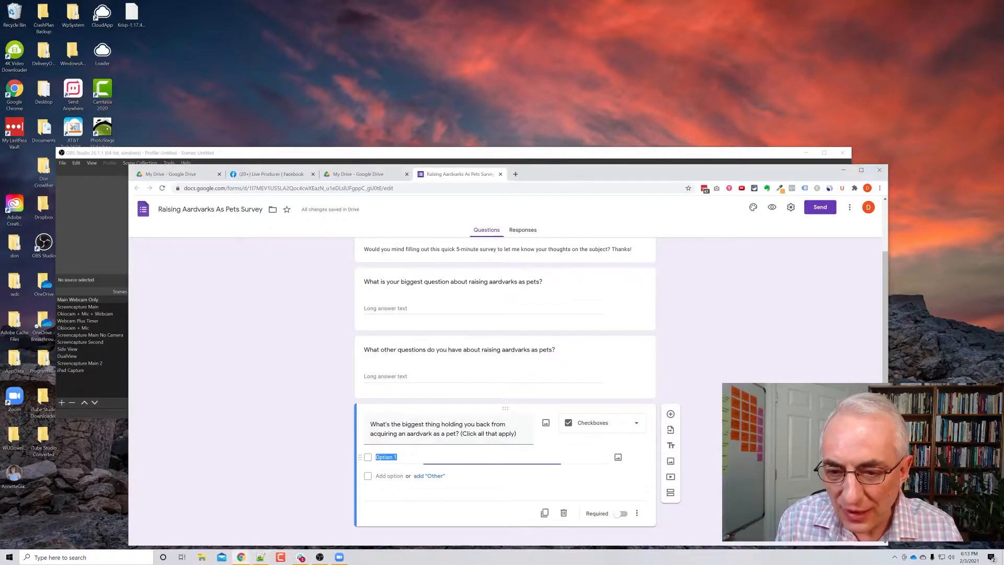
{"action": "type", "text": "I don't know where to get one. I want to be sure I don't support an aardvark mill by mistake."}
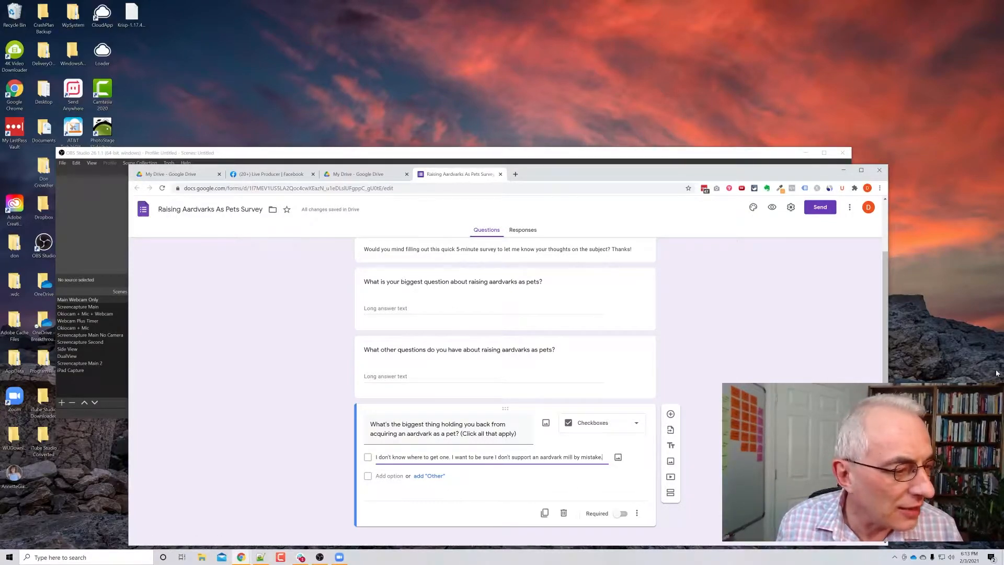
{"action": "type", "text": "."}
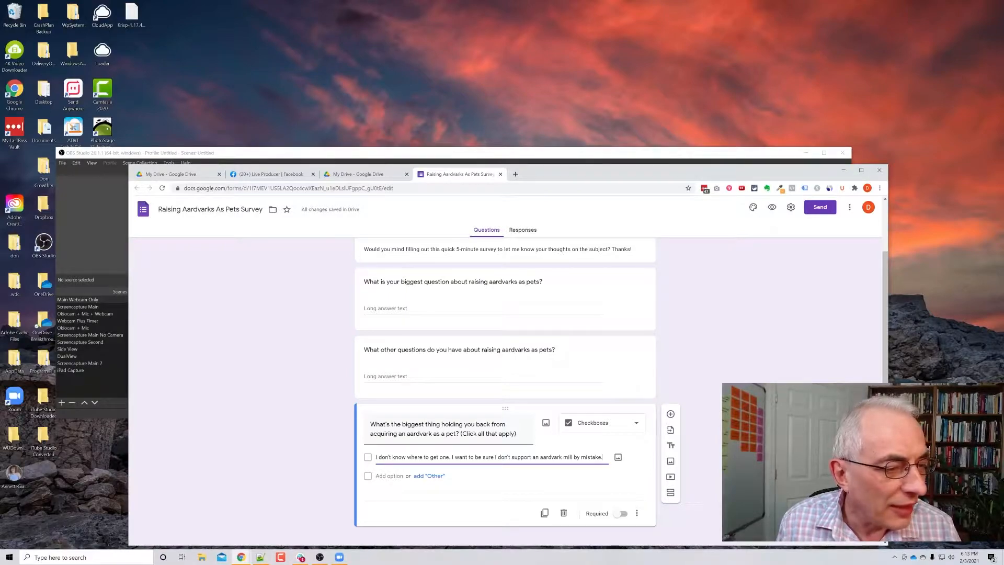
- Add a second option beginning "I don't know what to name it. I'm afraid I'd mistakenly give them an armadillo name"
{"action": "key", "text": "alt+Tab"}
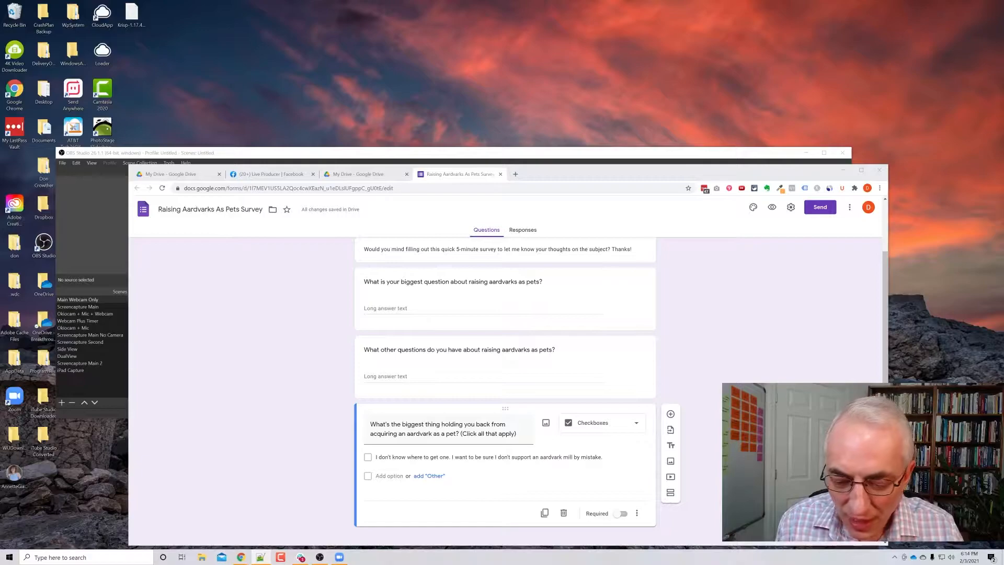
{"action": "left_click", "coordinate": [464, 477]}
{"action": "key", "text": "ctrl+v"}
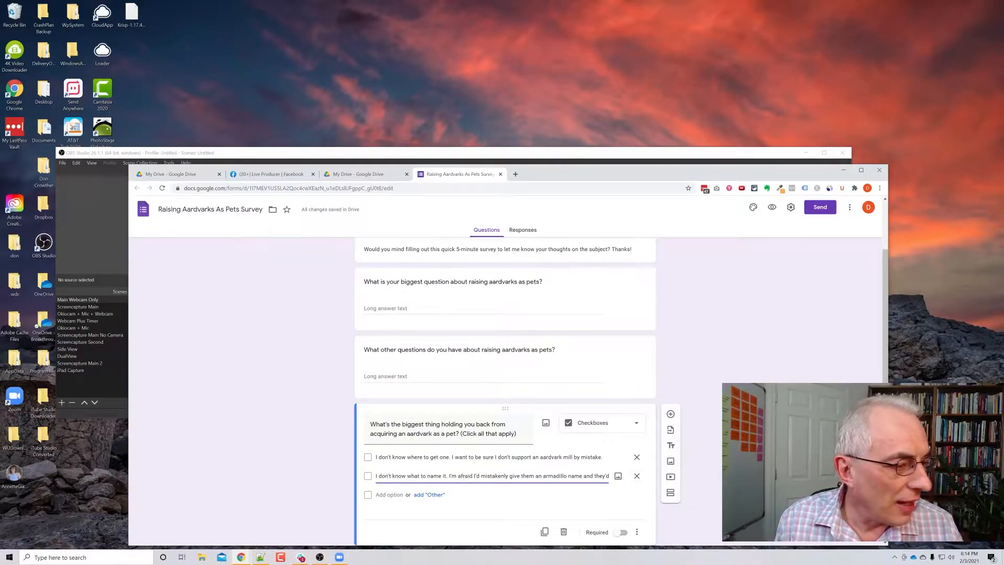
- Add a third option reading "I don't know where the best place is to buy ants in quantities of a million."
{"action": "key", "text": "alt+Tab"}
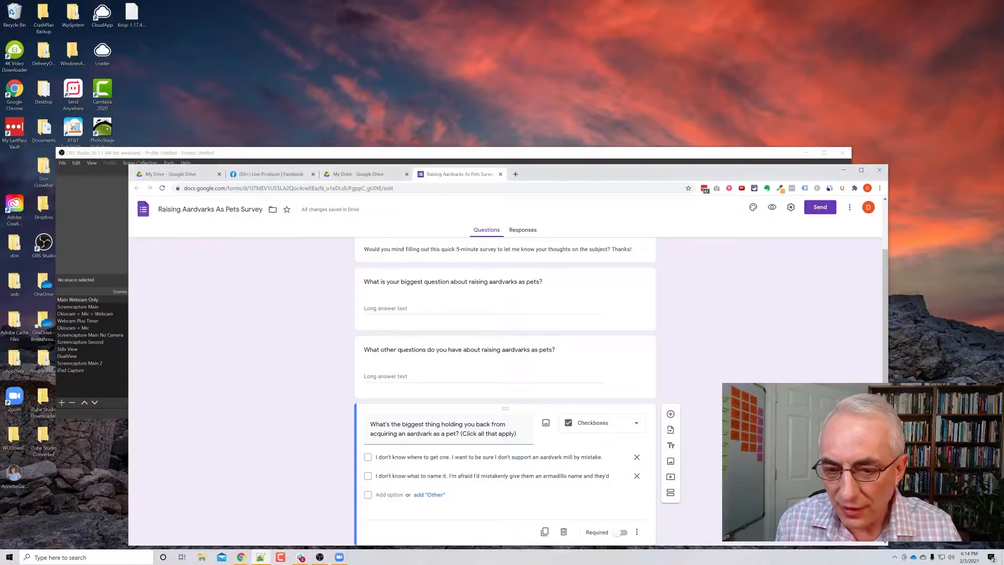
{"action": "left_click", "coordinate": [389, 494]}
{"action": "type", "text": "I don't know where the best place is to buy ants in quantities of a million."}
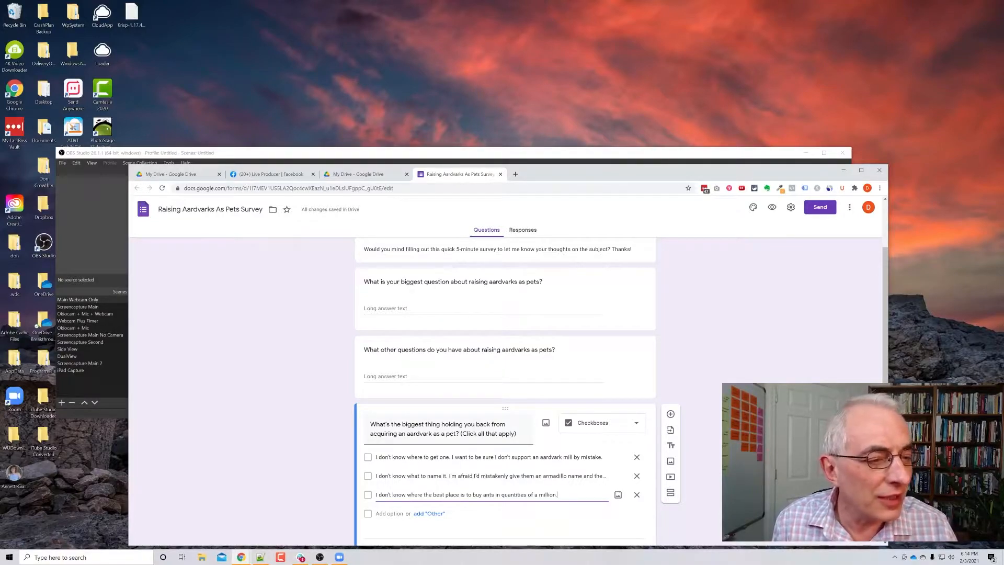
- Add a fourth option beginning "I've seen those really cute aardvark sweaters on Amazon, but don't know whether to buy a pink one"
{"action": "key", "text": "alt+Tab"}
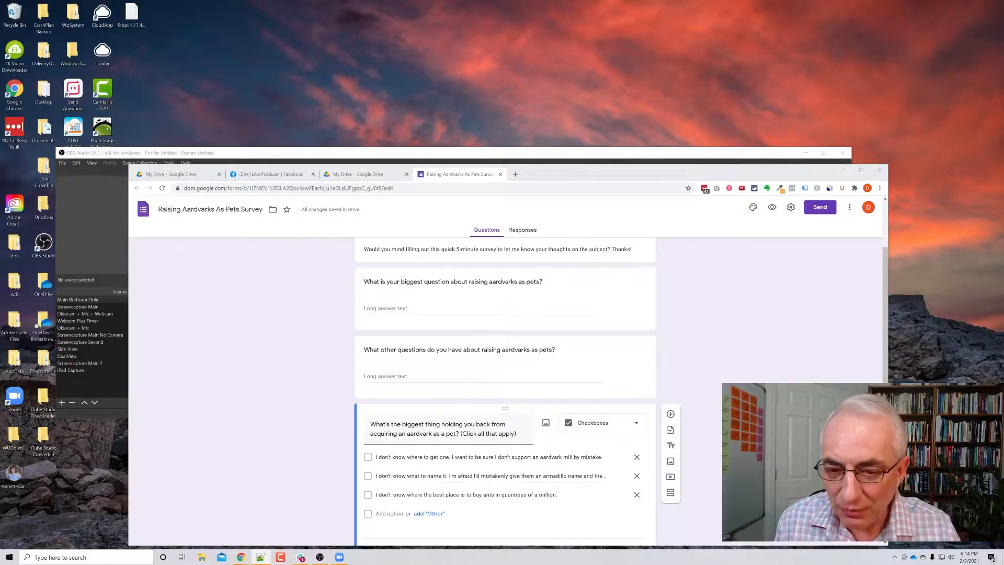
{"action": "left_click", "coordinate": [389, 514]}
{"action": "key", "text": "ctrl+v"}
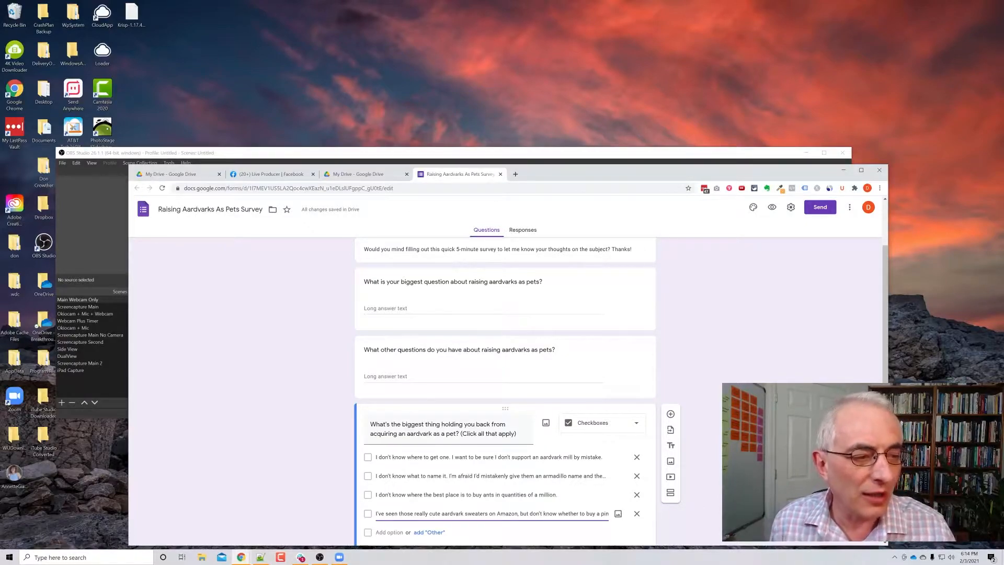
- Add a fifth option: "I hear that their sharp claws tend to destroy the curtains when they climb them. How do I prevent that?"
{"action": "key", "text": "alt+Tab"}
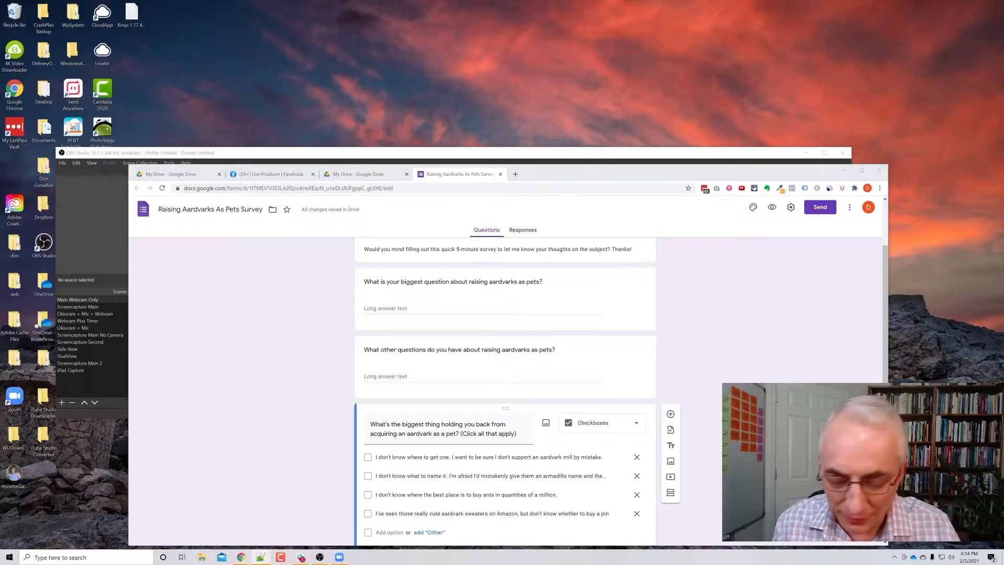
{"action": "scroll", "coordinate": [618, 457], "scroll_direction": "down", "scroll_amount": 1}
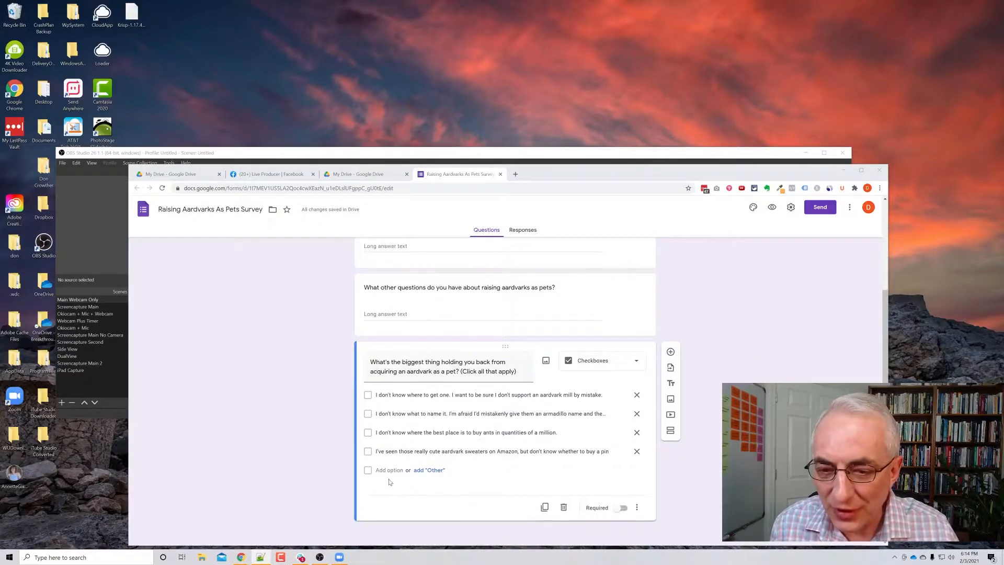
{"action": "key", "text": "alt+Tab"}
{"action": "key", "text": "ctrl+v"}
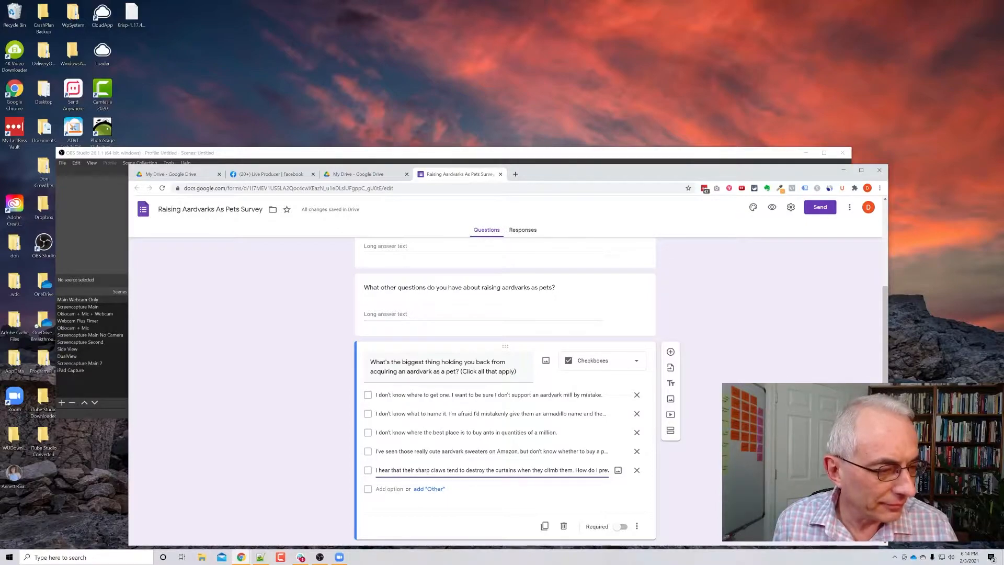
- Add a sixth option beginning "None of my neighbors have one yet. Will mine get lonely", plus an "Other" option
{"action": "key", "text": "alt+Tab"}
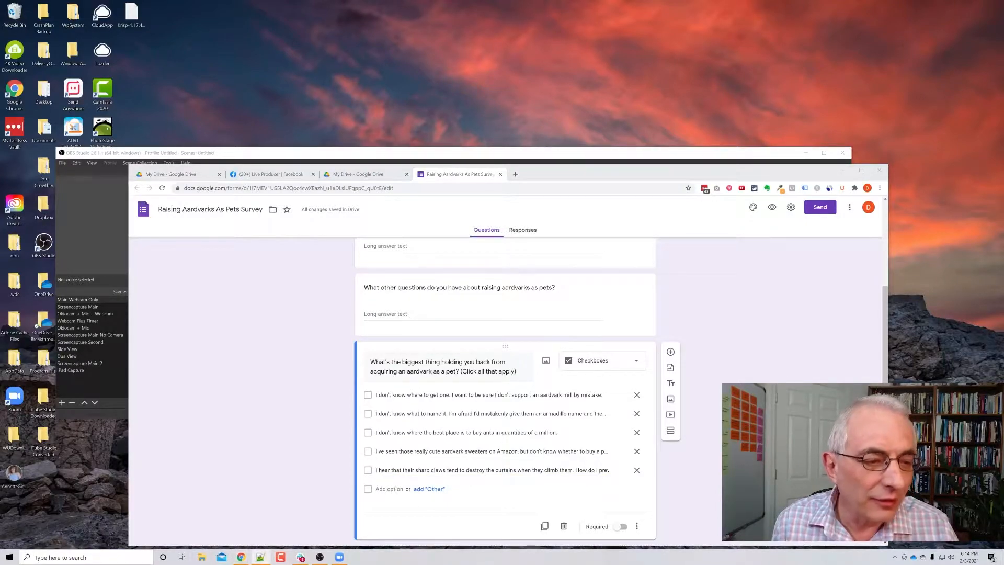
{"action": "left_click", "coordinate": [388, 487]}
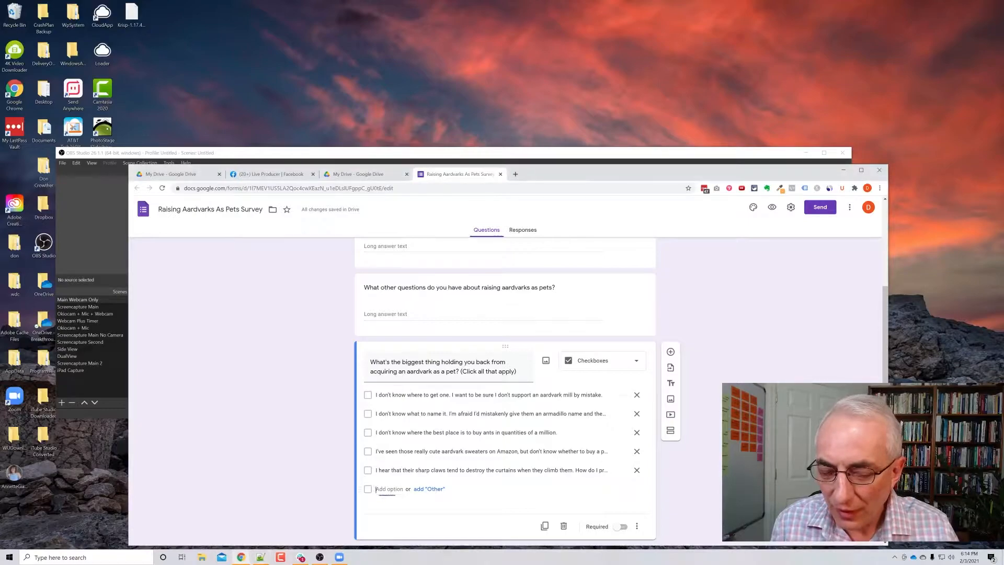
{"action": "key", "text": "ctrl+v"}
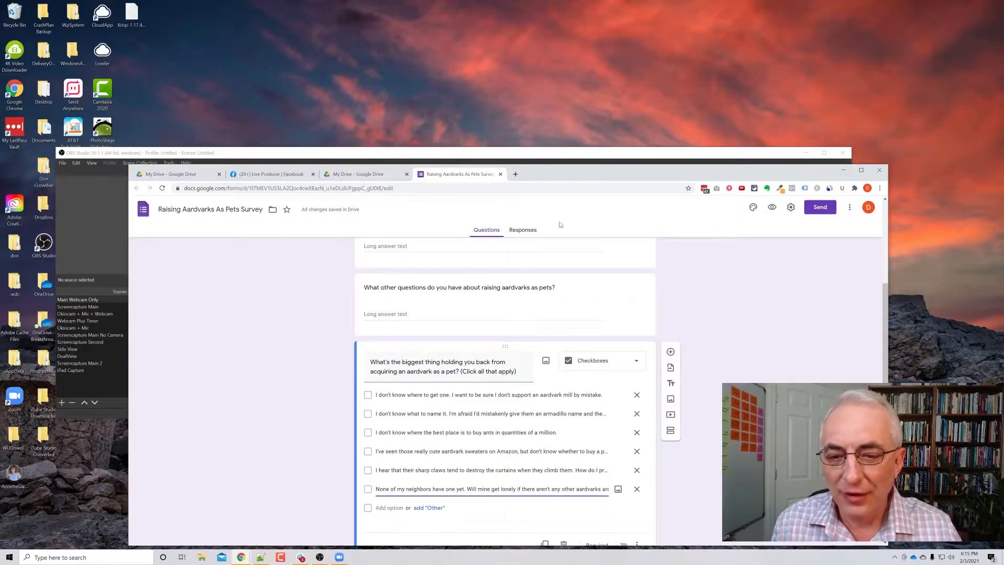
{"action": "left_click", "coordinate": [434, 508]}
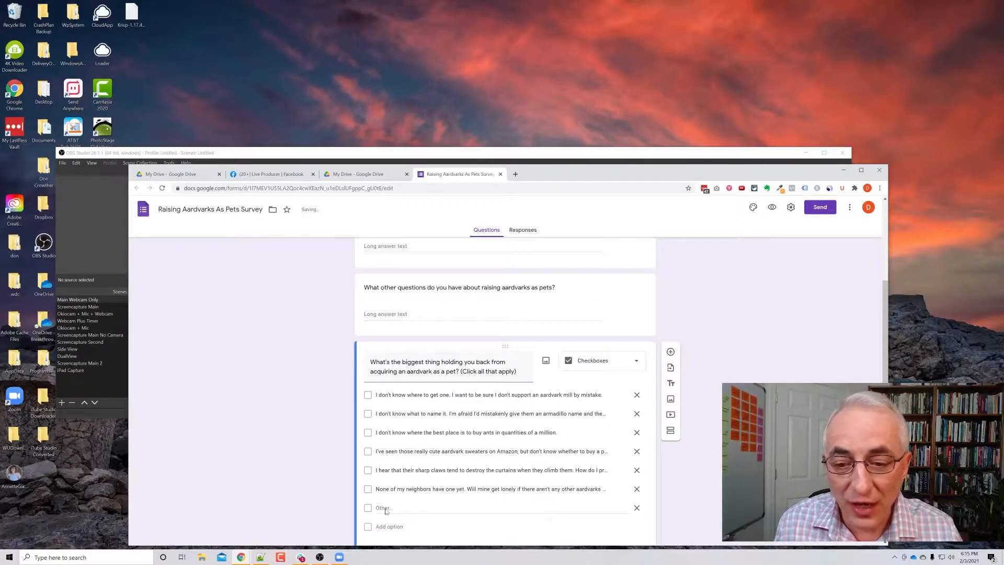
- Add a fourth question reading "How likely are you to get a soft, cuddly, loving baby aardvark as a pet in the next year?"
{"action": "scroll", "coordinate": [505, 392], "scroll_direction": "down", "scroll_amount": 1}
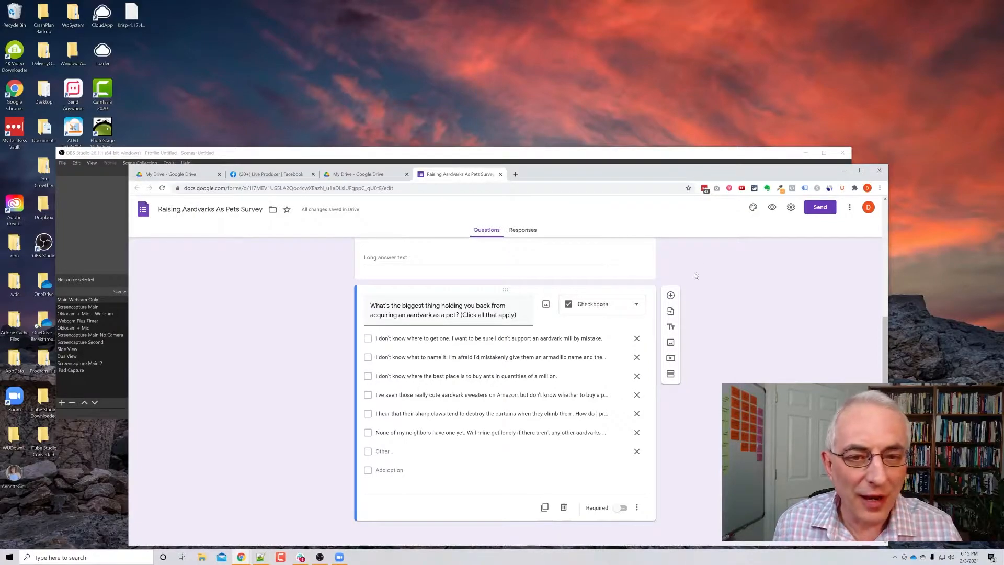
{"action": "left_click", "coordinate": [671, 296]}
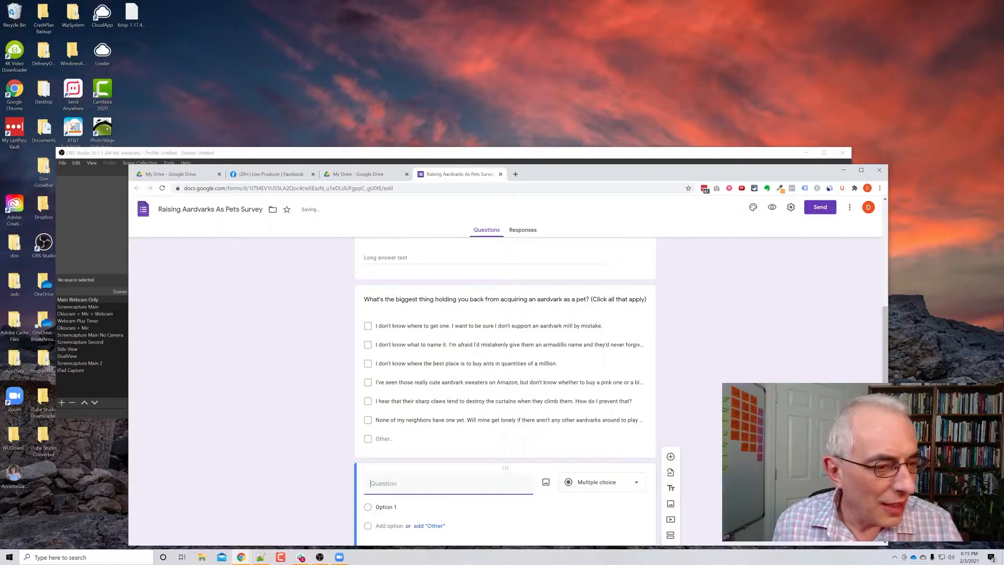
{"action": "key", "text": "alt+Tab"}
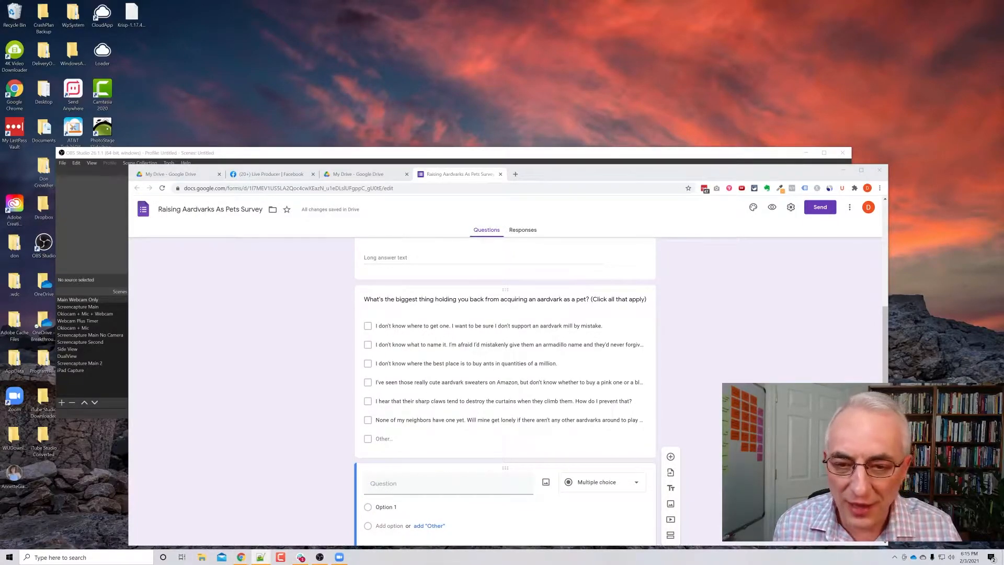
{"action": "left_click", "coordinate": [406, 477]}
{"action": "type", "text": "How likely are you to get a soft, cuddly, loving baby aardvark as a pet in the next year?"}
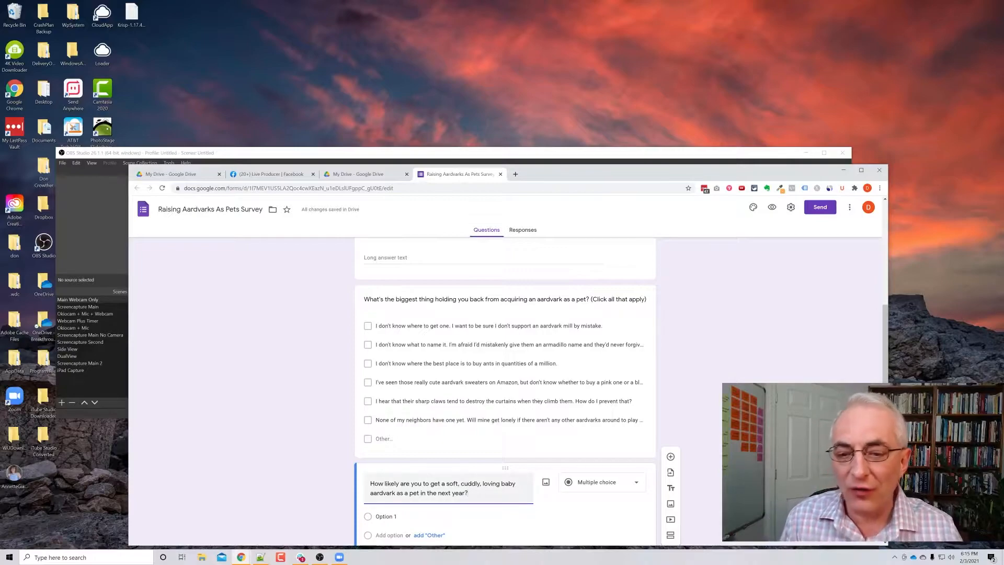
- Make the likelihood question a Linear scale running from 1 to 6
{"action": "left_click", "coordinate": [635, 487]}
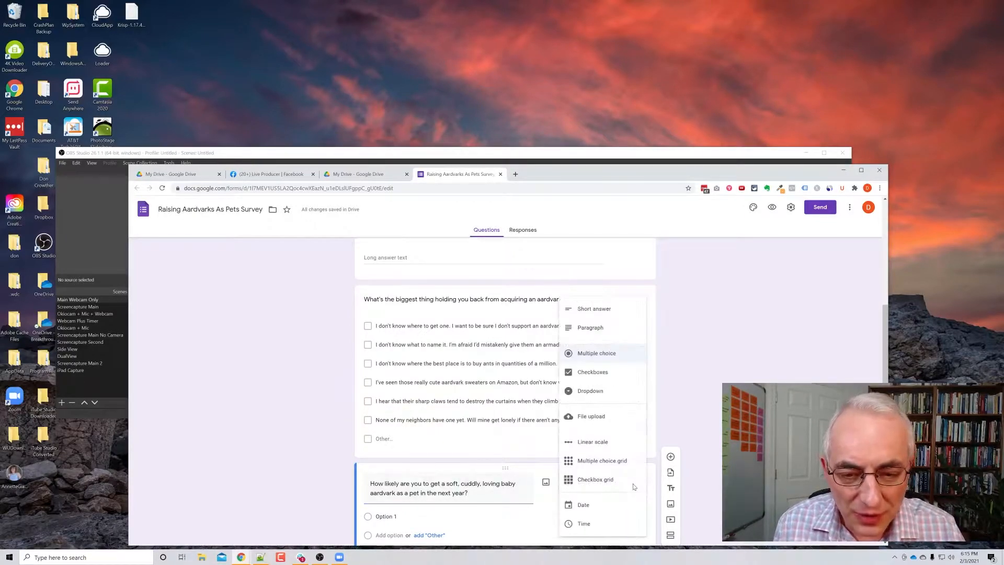
{"action": "left_click", "coordinate": [626, 444]}
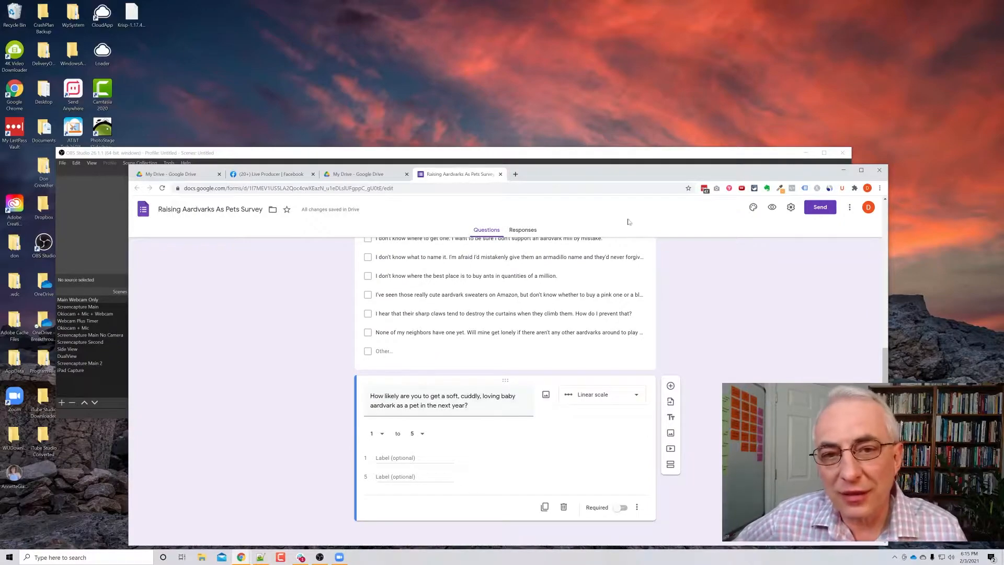
{"action": "left_click_drag", "start_coordinate": [616, 165], "coordinate": [630, 12]}
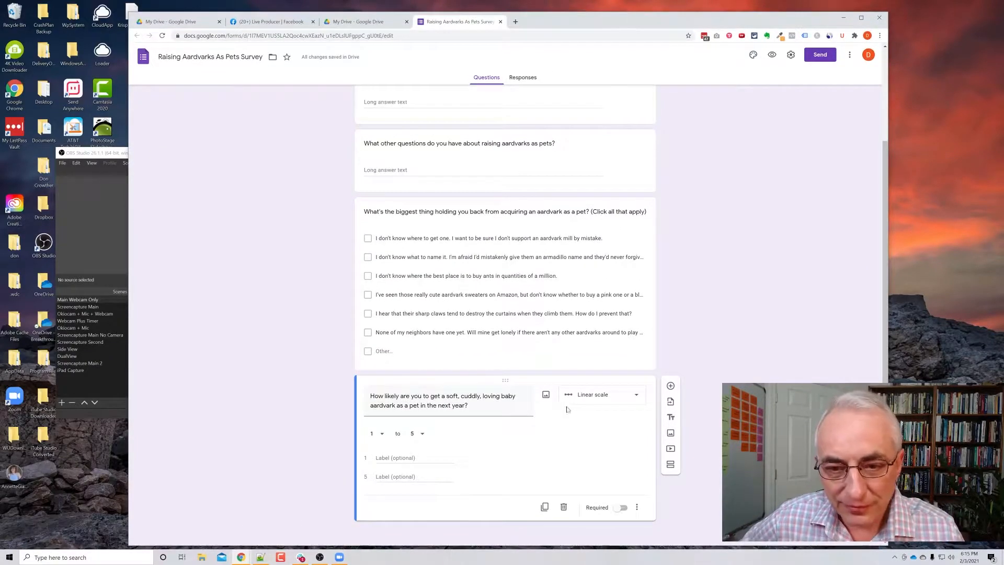
{"action": "left_click", "coordinate": [422, 435]}
{"action": "left_click", "coordinate": [417, 440]}
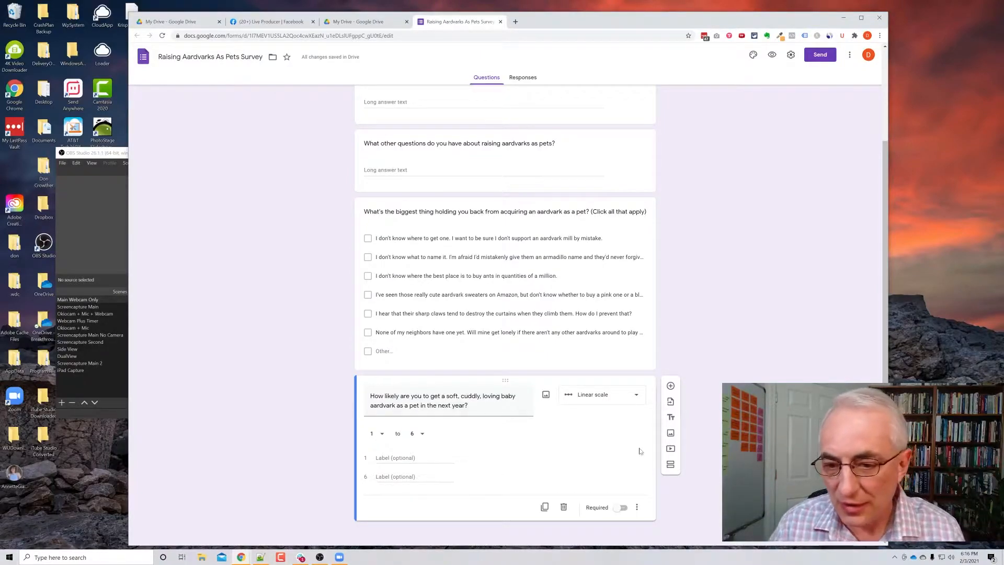
- Label the low end of the likelihood scale "Nope" and the high end "Absolutely"
{"action": "left_click", "coordinate": [415, 458]}
{"action": "type", "text": "None"}
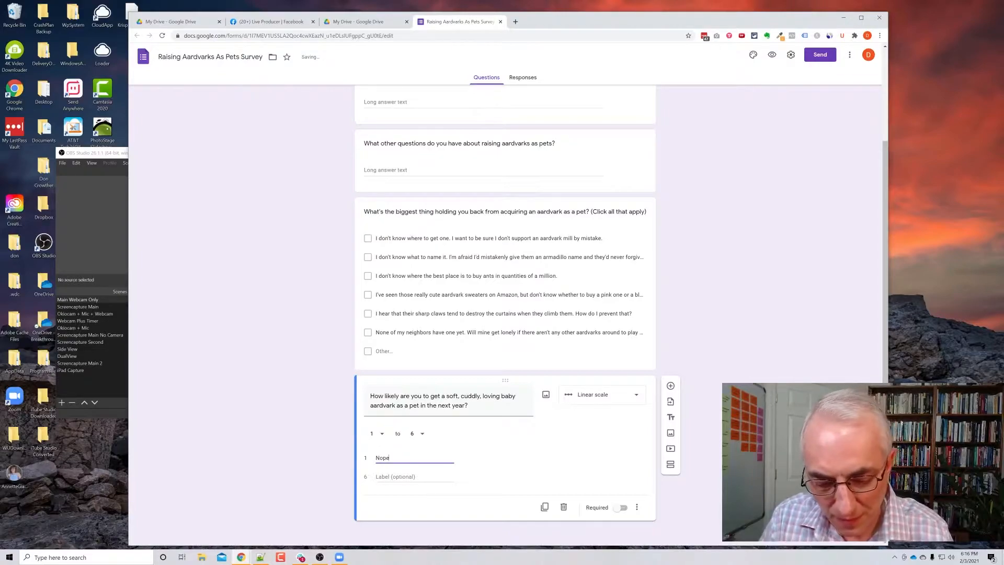
{"action": "left_click", "coordinate": [395, 477]}
{"action": "type", "text": "Absol"}
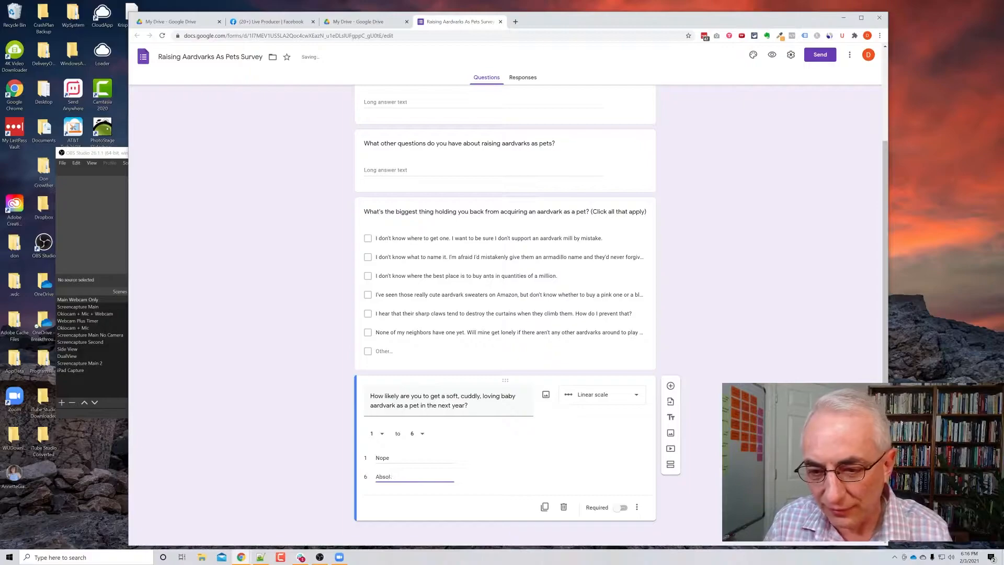
{"action": "type", "text": "lutely"}
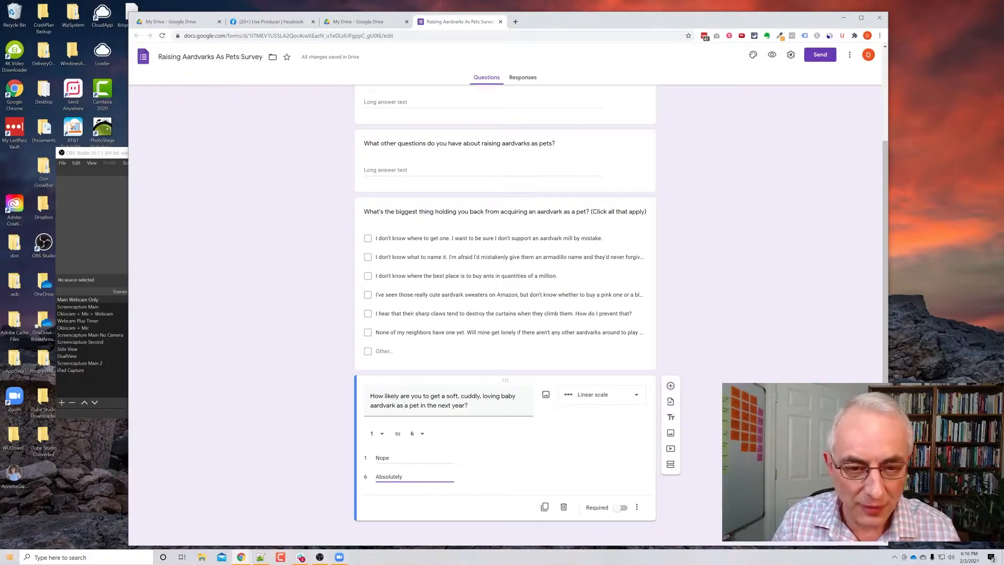
- Add a Short answer question: "If you'd like to receive an email notification when my course is finished, please input your email address below."
{"action": "left_click", "coordinate": [670, 385]}
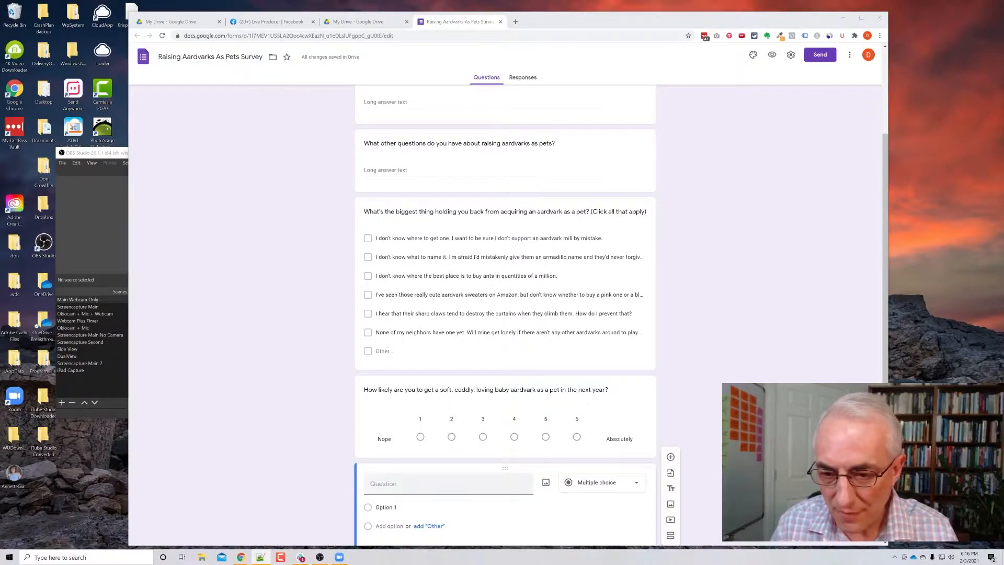
{"action": "left_click", "coordinate": [410, 485]}
{"action": "type", "text": "If you'd like to receive an email notification when my course is finished, please input your email address below."}
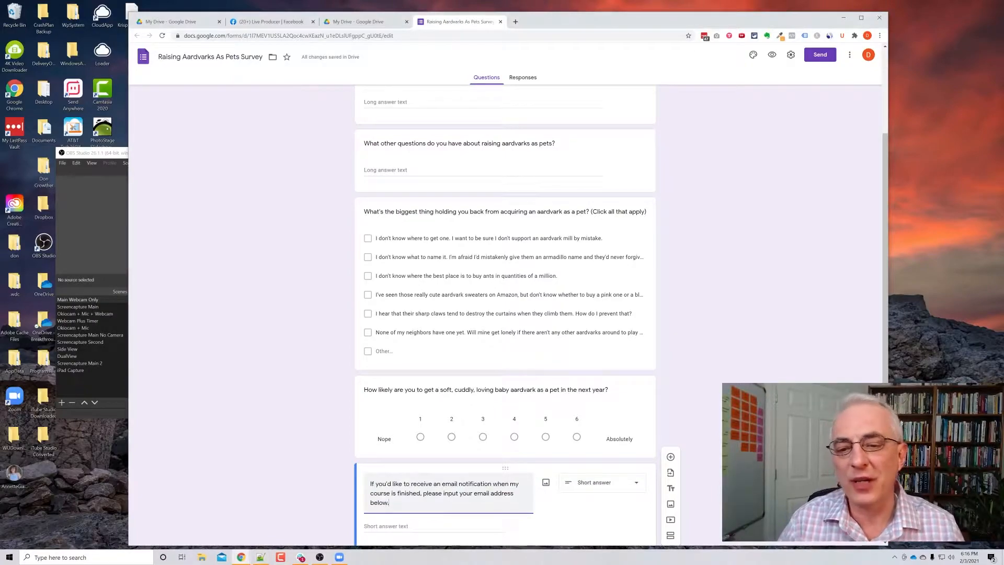
- Add a closing title and description block with the title left blank and the description "Thanks," followed by the author's first name
{"action": "scroll", "coordinate": [457, 497], "scroll_direction": "down", "scroll_amount": 1}
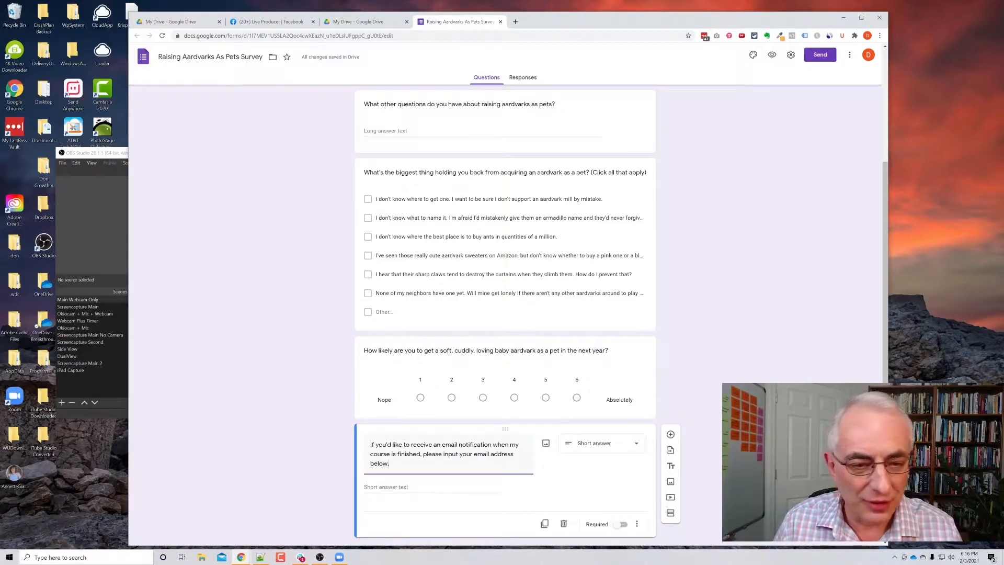
{"action": "scroll", "coordinate": [714, 492], "scroll_direction": "down", "scroll_amount": 1}
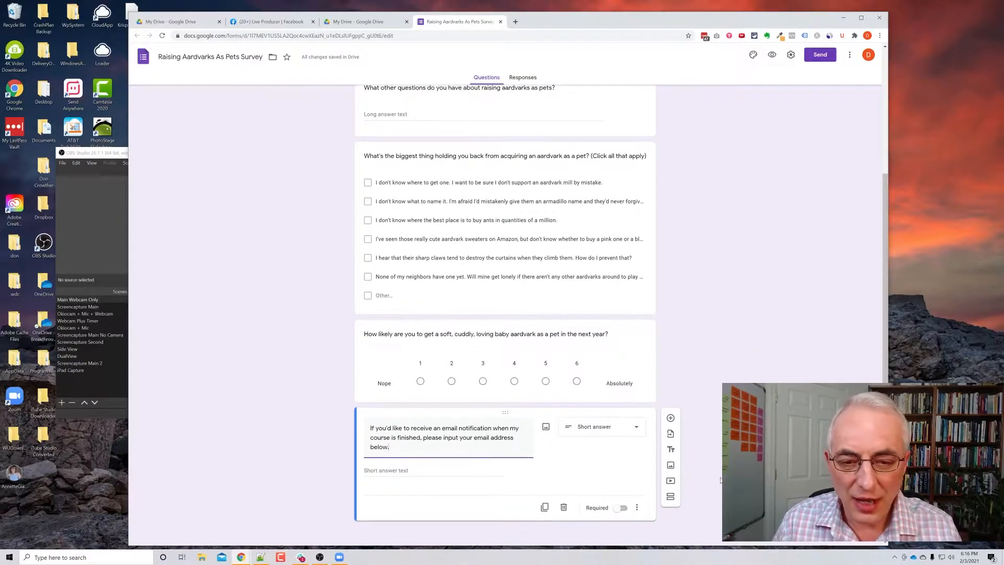
{"action": "left_click", "coordinate": [671, 451]}
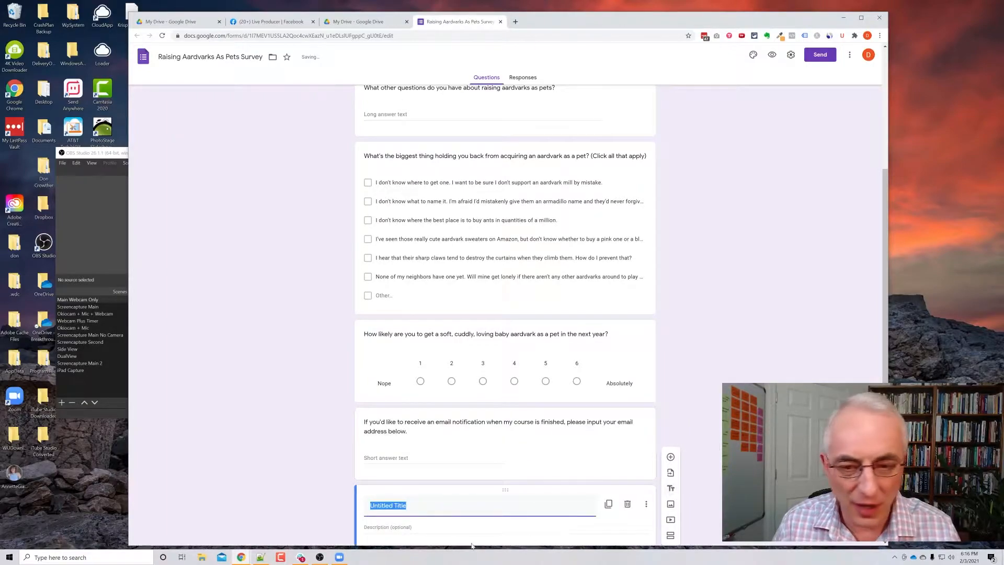
{"action": "key", "text": "BackSpace"}
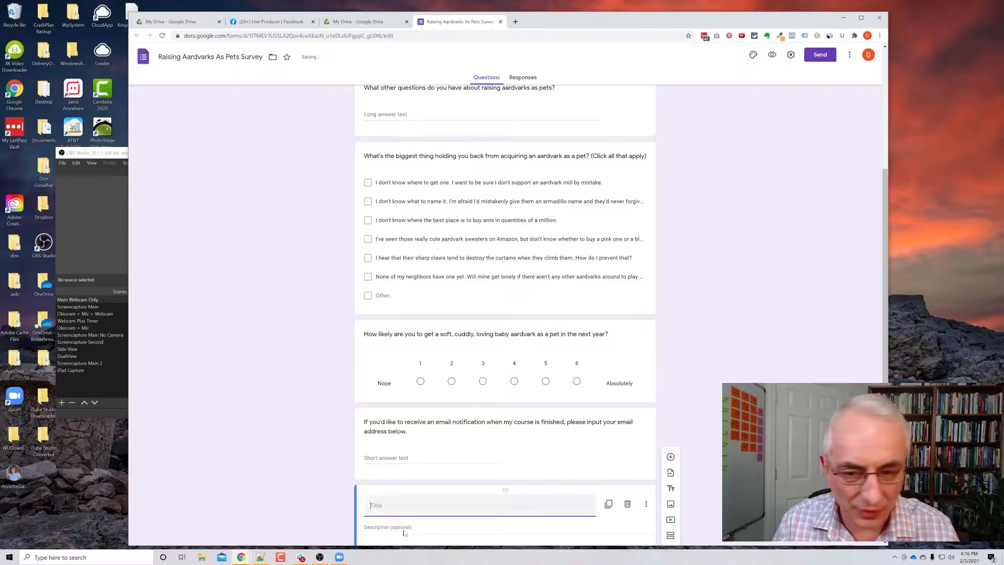
{"action": "key", "text": "alt+Tab"}
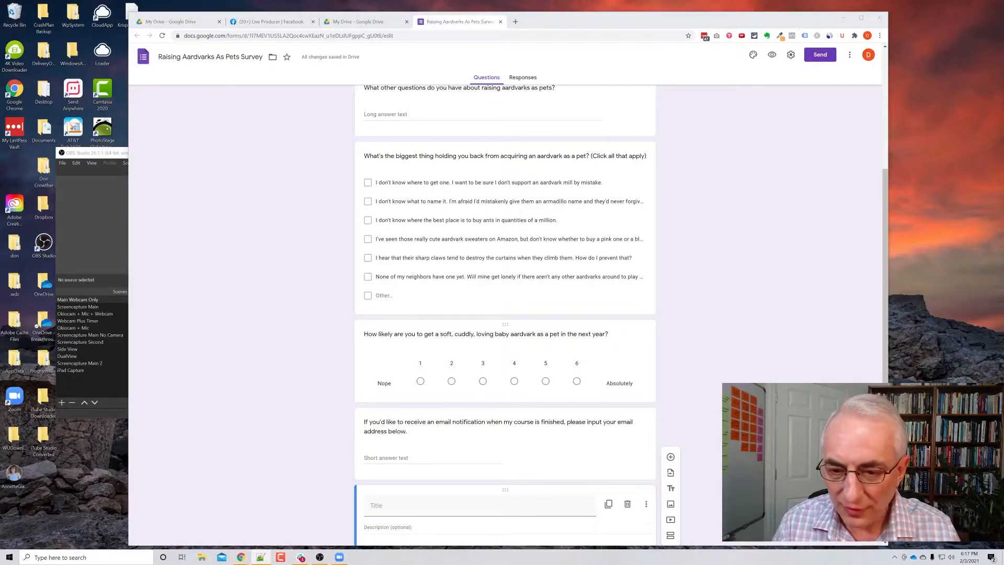
{"action": "key", "text": "alt+Tab"}
{"action": "key", "text": "Tab"}
{"action": "type", "text": "Thanks, Don"}
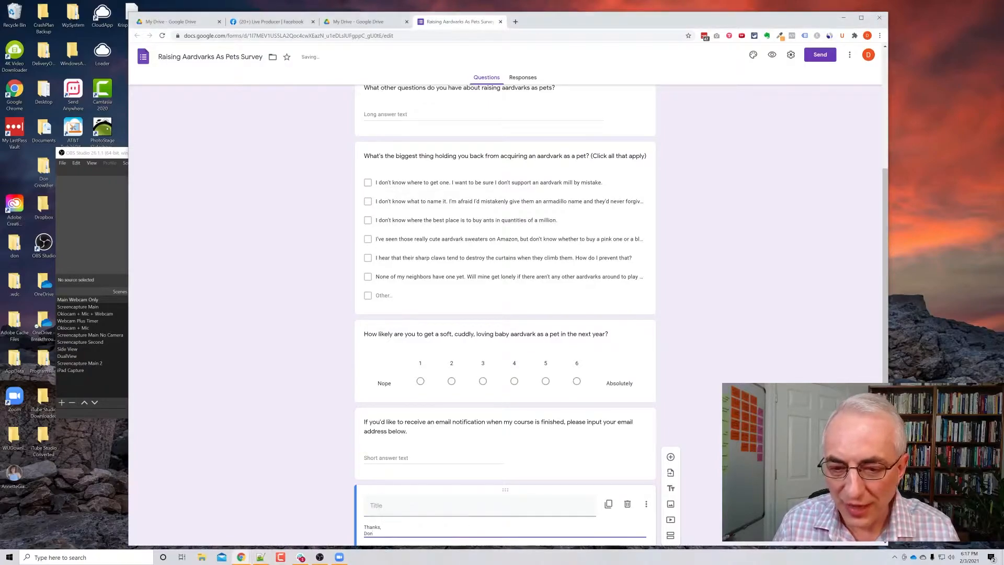
- Preview the survey as respondents see it, check it down to the submit area, and return to the form editor
{"action": "scroll", "coordinate": [780, 282], "scroll_direction": "up", "scroll_amount": 3}
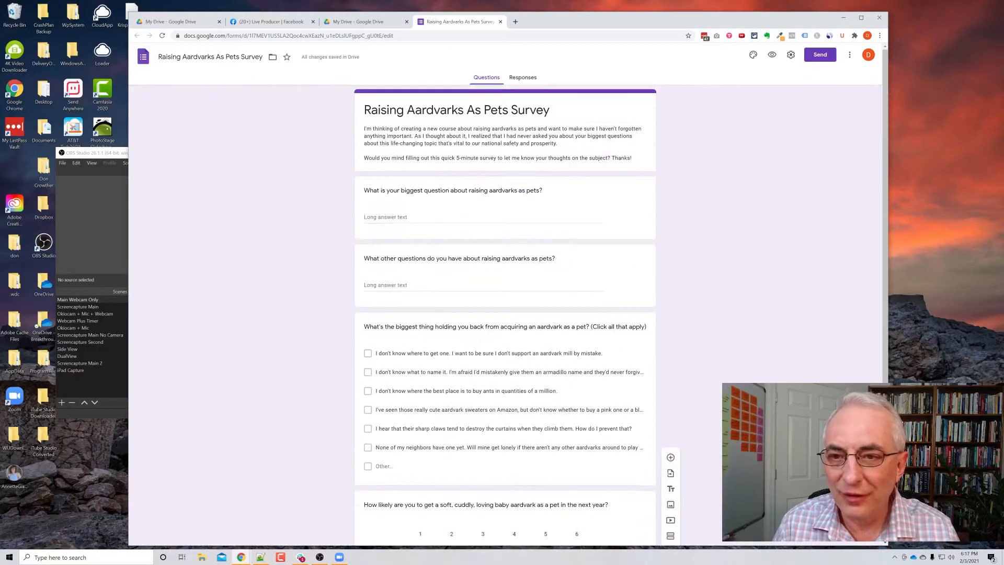
{"action": "left_click", "coordinate": [772, 56]}
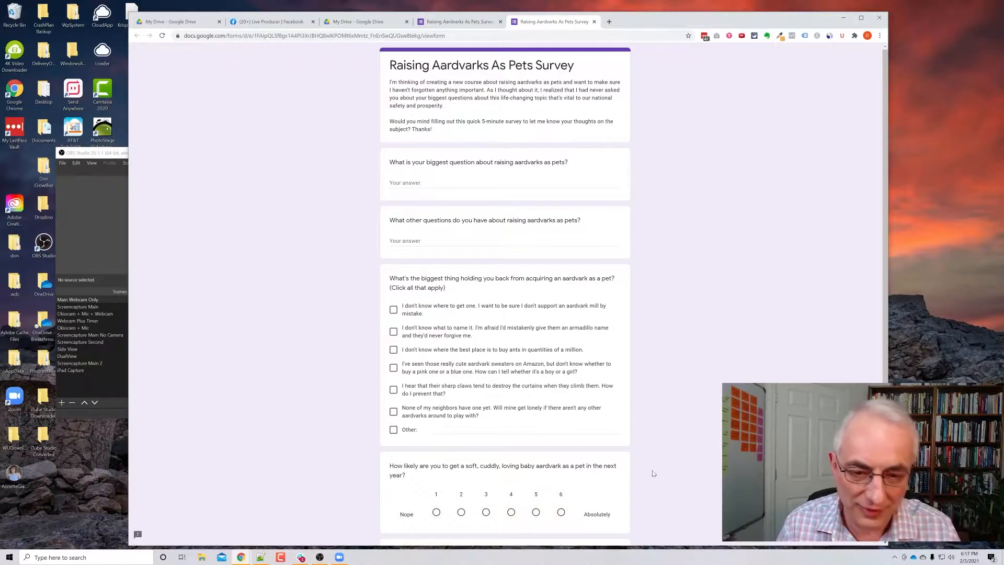
{"action": "scroll", "coordinate": [649, 481], "scroll_direction": "down", "scroll_amount": 3}
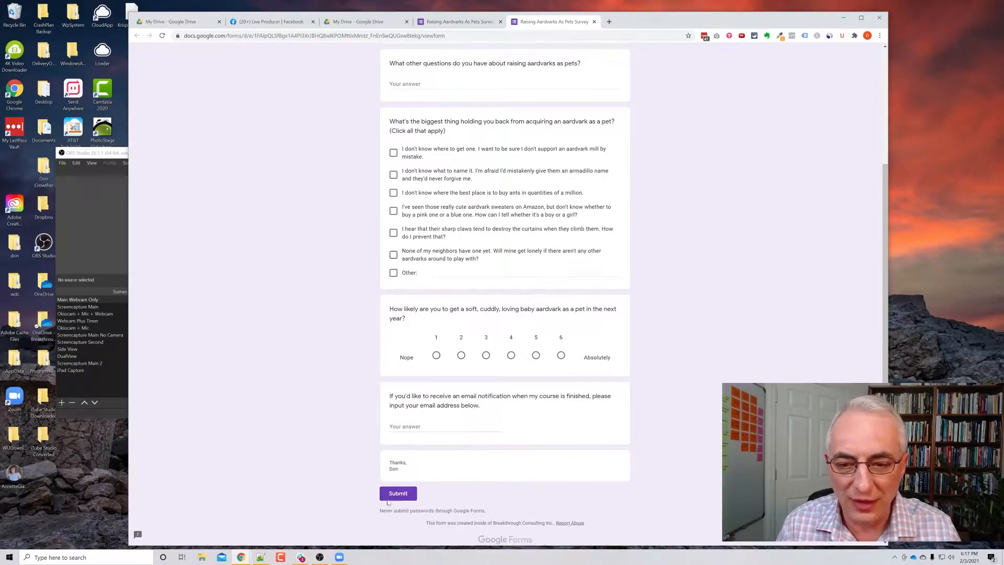
{"action": "scroll", "coordinate": [754, 242], "scroll_direction": "up", "scroll_amount": 3}
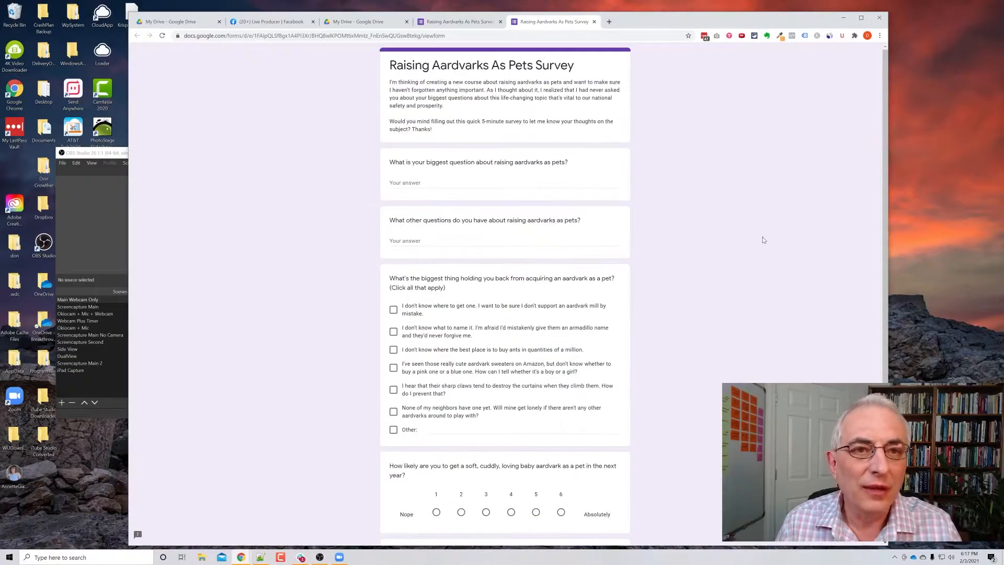
{"action": "left_click", "coordinate": [451, 21]}
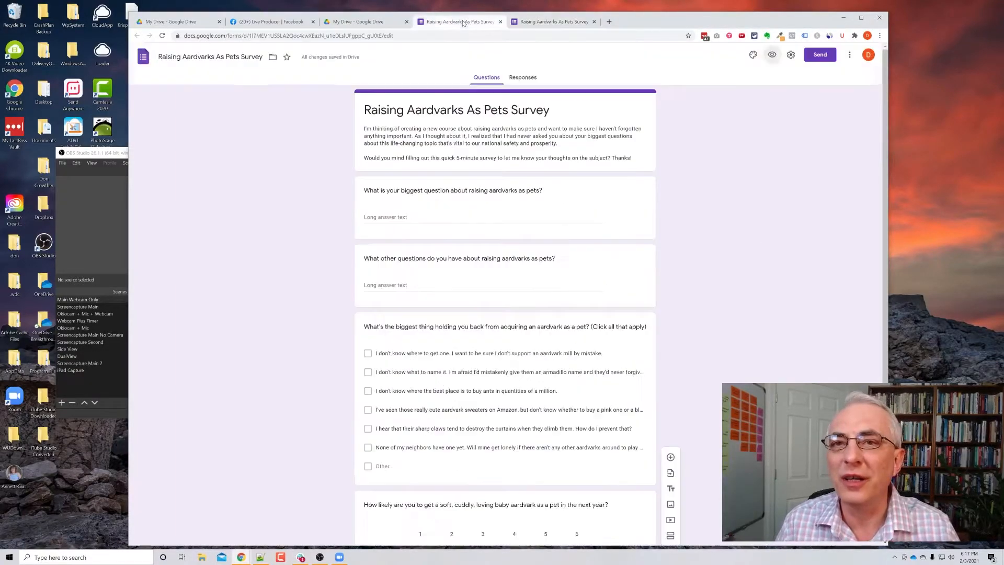
- Try orange and indigo as the form's theme color, return to purple, and choose the darkest purple background shade
{"action": "left_click", "coordinate": [754, 54]}
{"action": "left_click", "coordinate": [794, 193]}
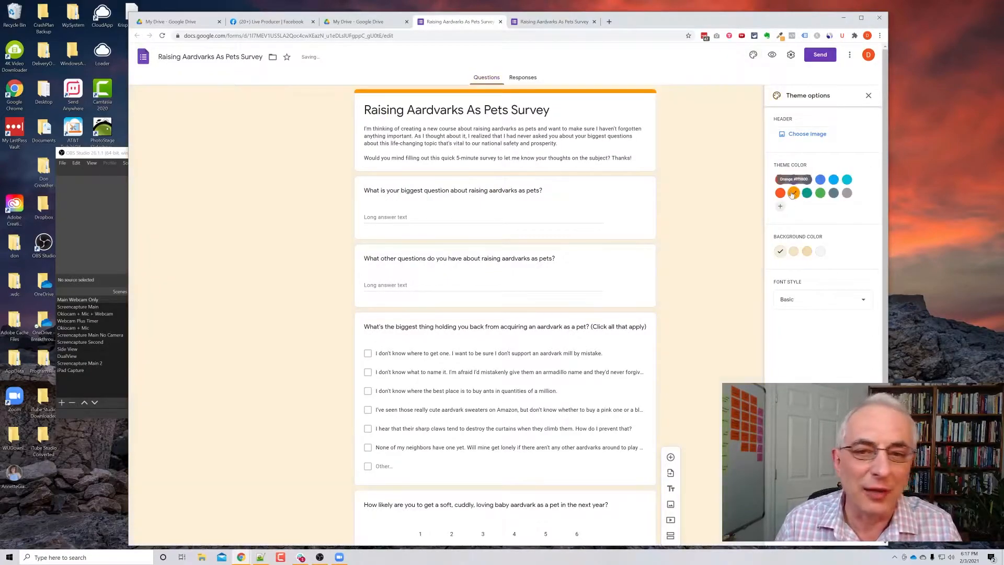
{"action": "left_click", "coordinate": [806, 180]}
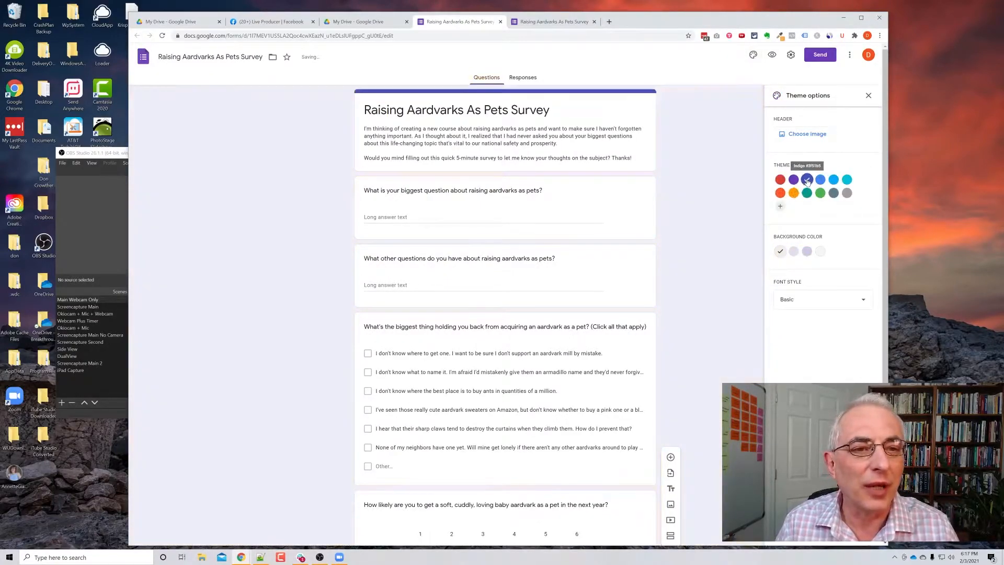
{"action": "left_click", "coordinate": [793, 180]}
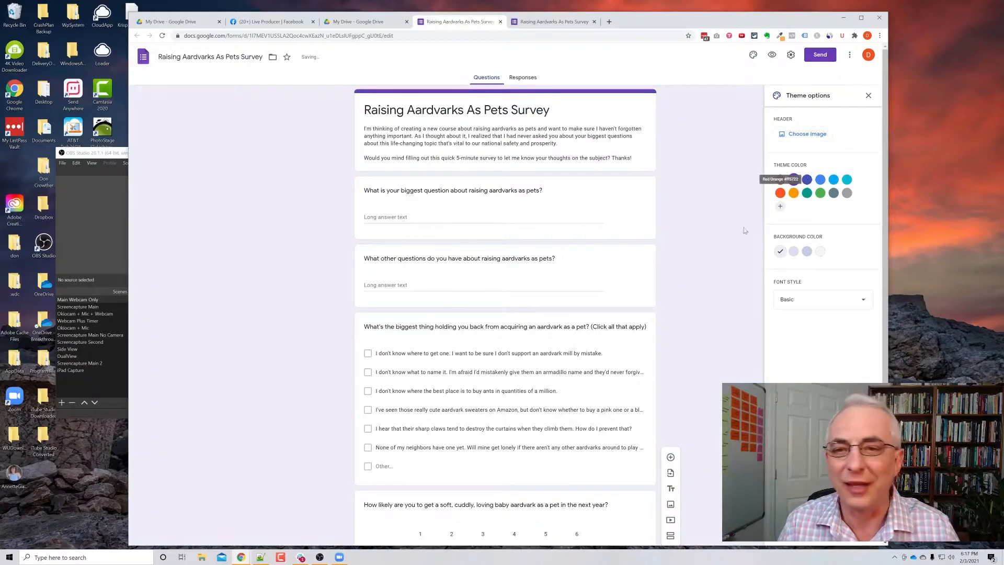
{"action": "left_click", "coordinate": [807, 252]}
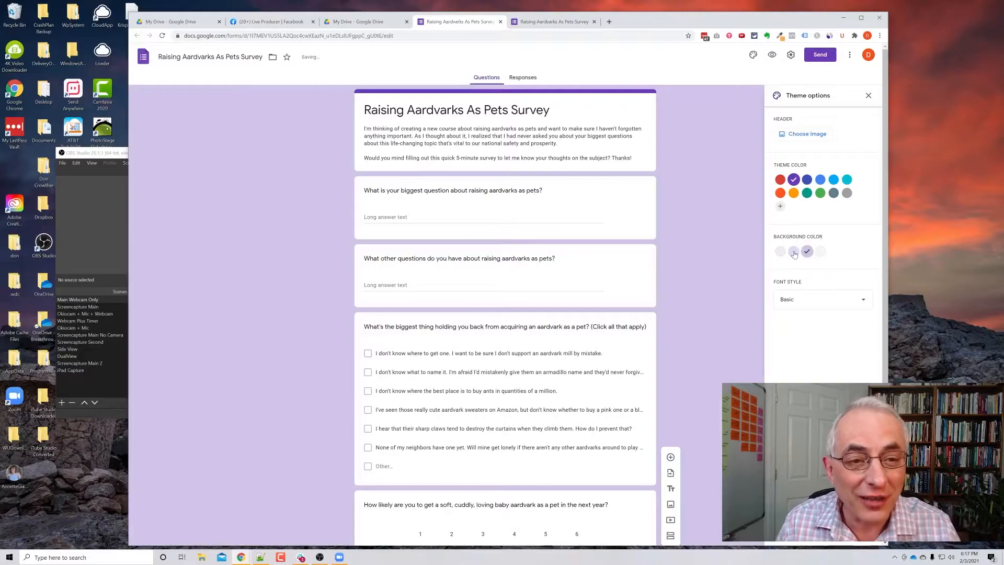
{"action": "left_click", "coordinate": [794, 252]}
{"action": "left_click", "coordinate": [807, 251]}
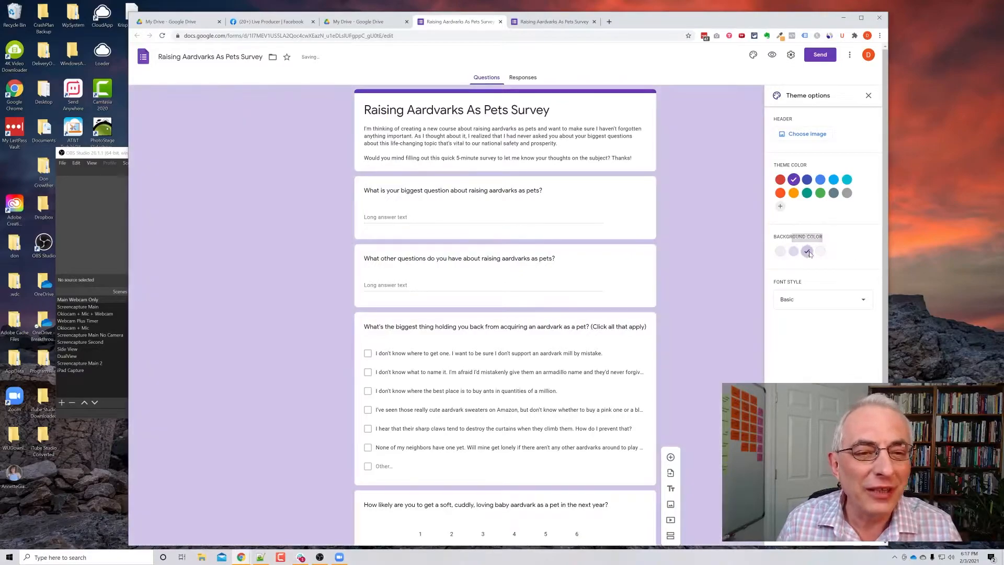
- Try the Decorative and Formal font styles on the form and restore the Basic style
{"action": "left_click", "coordinate": [867, 301]}
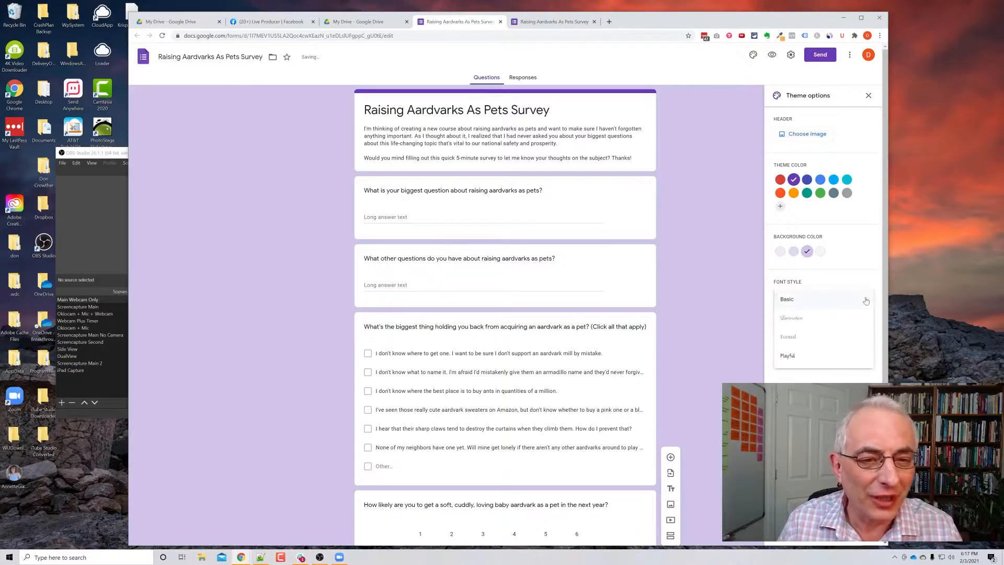
{"action": "left_click", "coordinate": [797, 319]}
{"action": "left_click", "coordinate": [864, 302]}
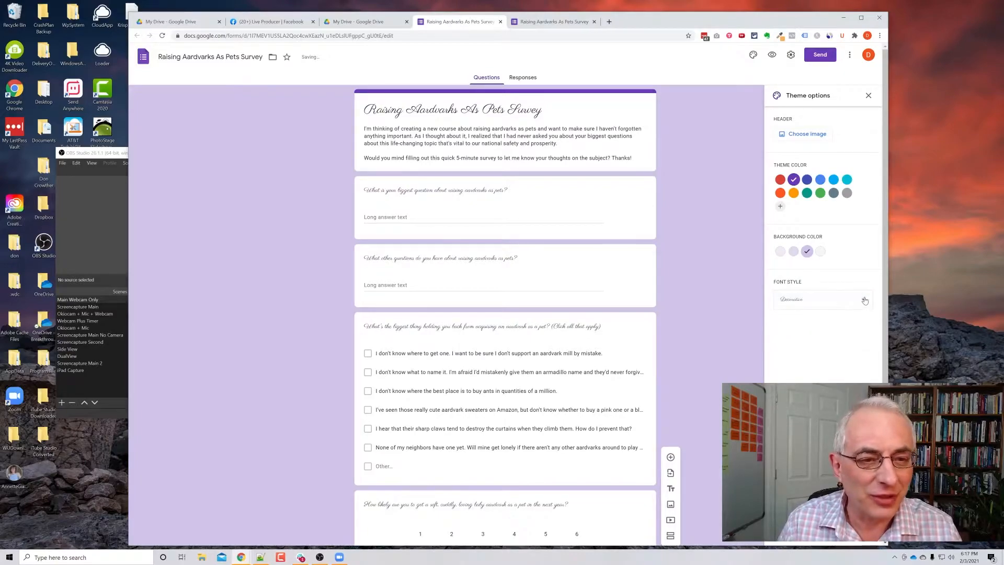
{"action": "left_click", "coordinate": [793, 321]}
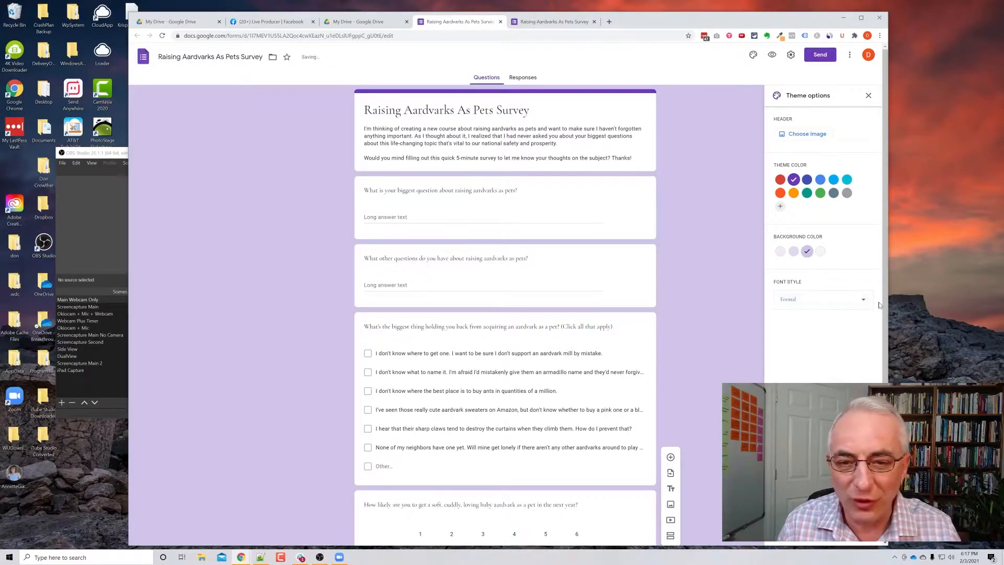
{"action": "left_click", "coordinate": [862, 300]}
{"action": "left_click", "coordinate": [832, 268]}
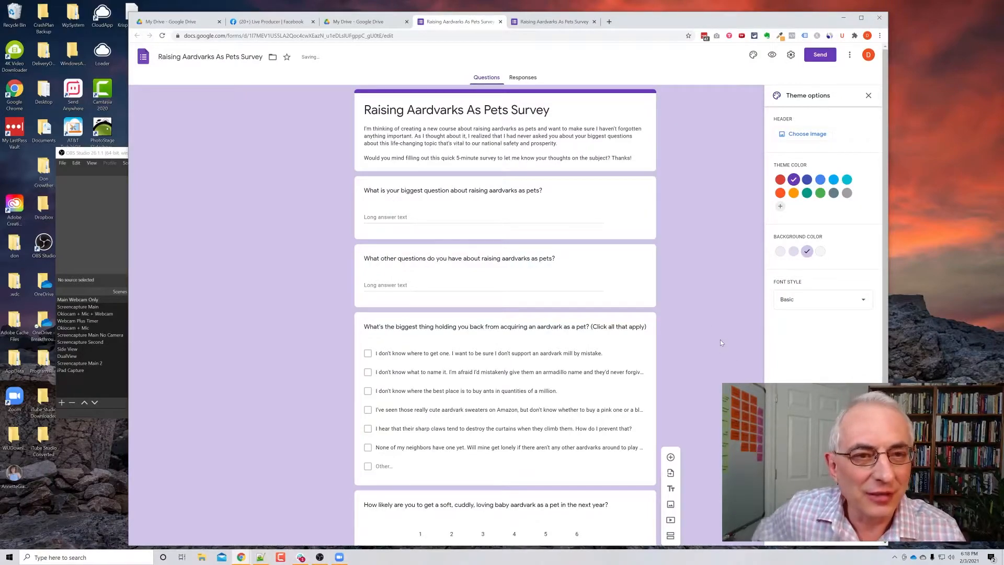
- Browse the Work and School header images for the form and close the selection without choosing one
{"action": "left_click", "coordinate": [789, 137]}
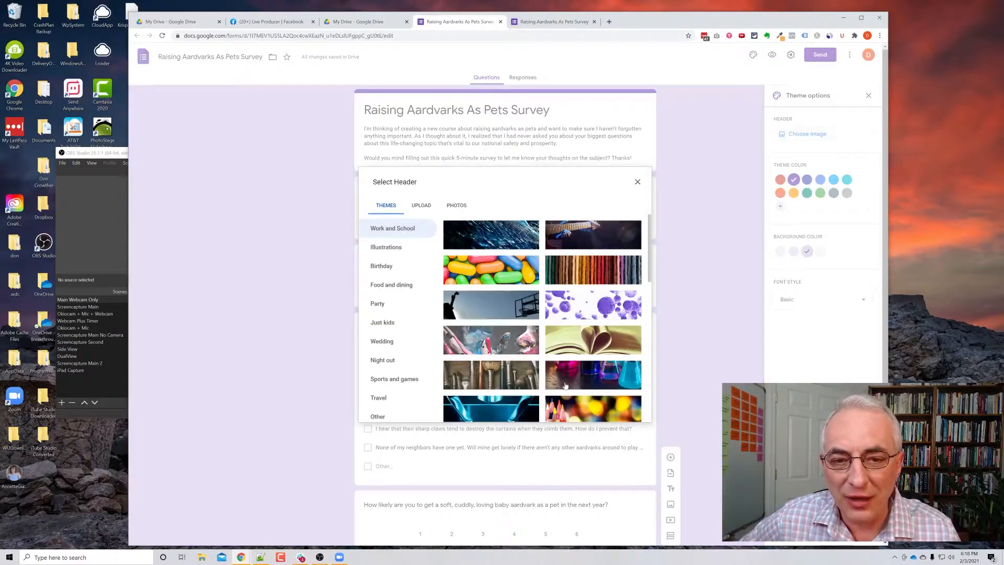
{"action": "scroll", "coordinate": [567, 368], "scroll_direction": "down", "scroll_amount": 1}
{"action": "scroll", "coordinate": [565, 367], "scroll_direction": "down", "scroll_amount": 3}
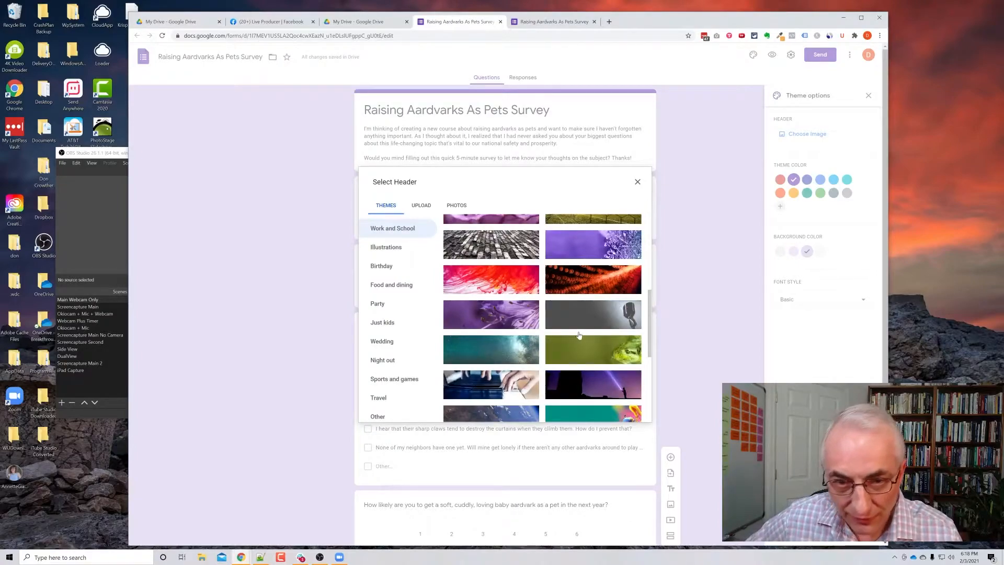
{"action": "scroll", "coordinate": [578, 336], "scroll_direction": "down", "scroll_amount": 5}
{"action": "scroll", "coordinate": [570, 333], "scroll_direction": "up", "scroll_amount": 10}
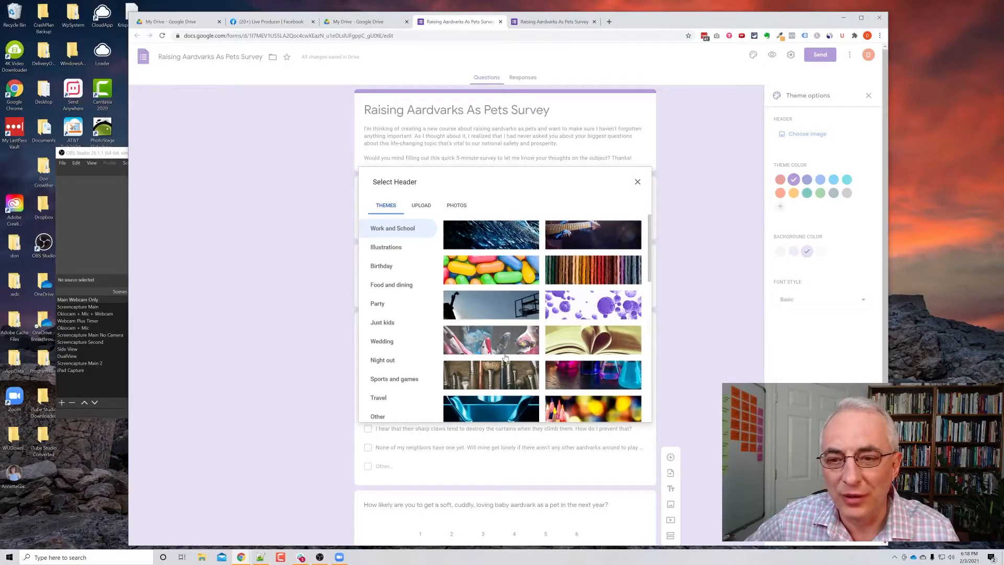
{"action": "left_click", "coordinate": [637, 183]}
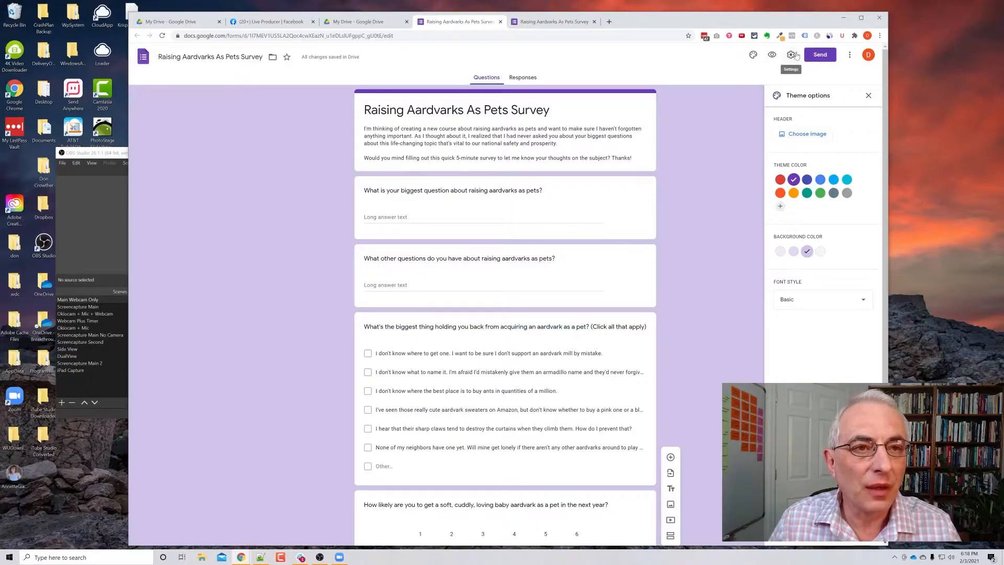
- Open the form's sending options, choose sharing by link, and shorten the URL
{"action": "left_click", "coordinate": [818, 56]}
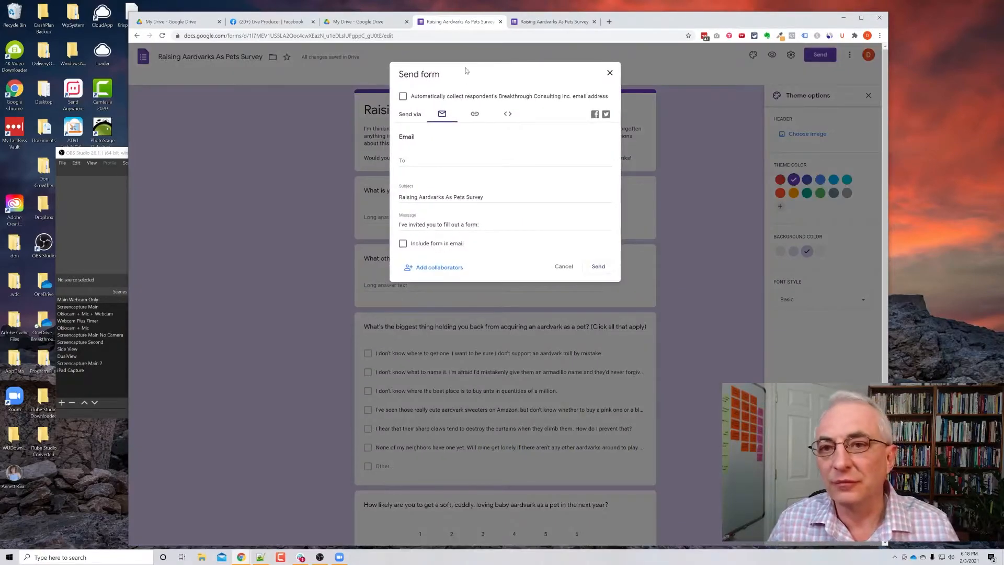
{"action": "left_click_drag", "start_coordinate": [599, 12], "coordinate": [580, 146]}
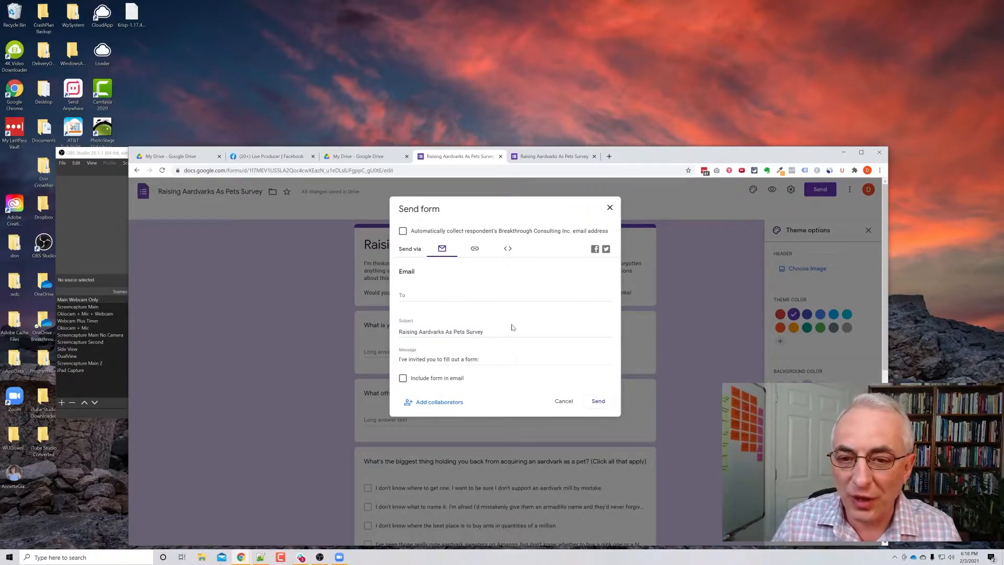
{"action": "left_click", "coordinate": [474, 249]}
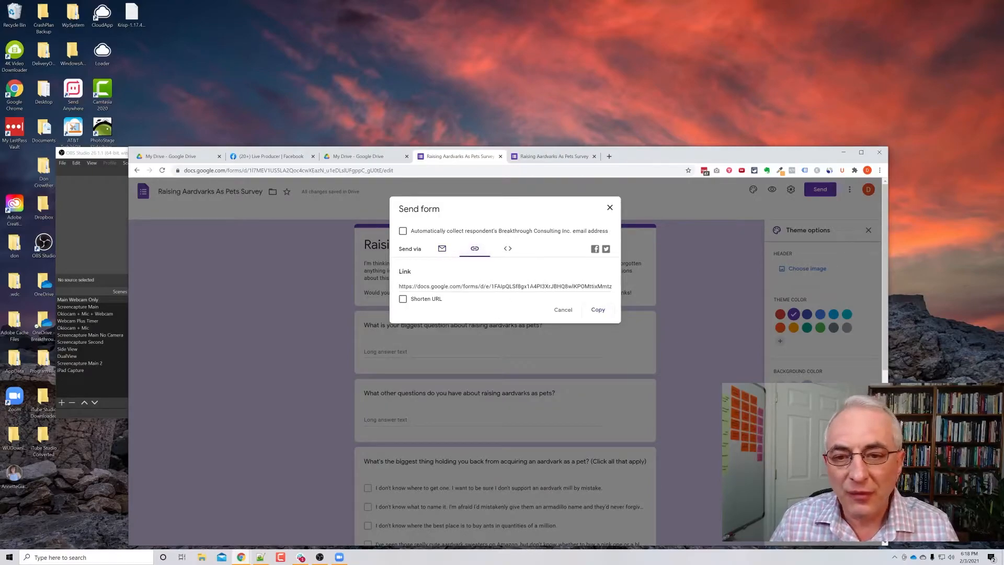
{"action": "left_click", "coordinate": [499, 287]}
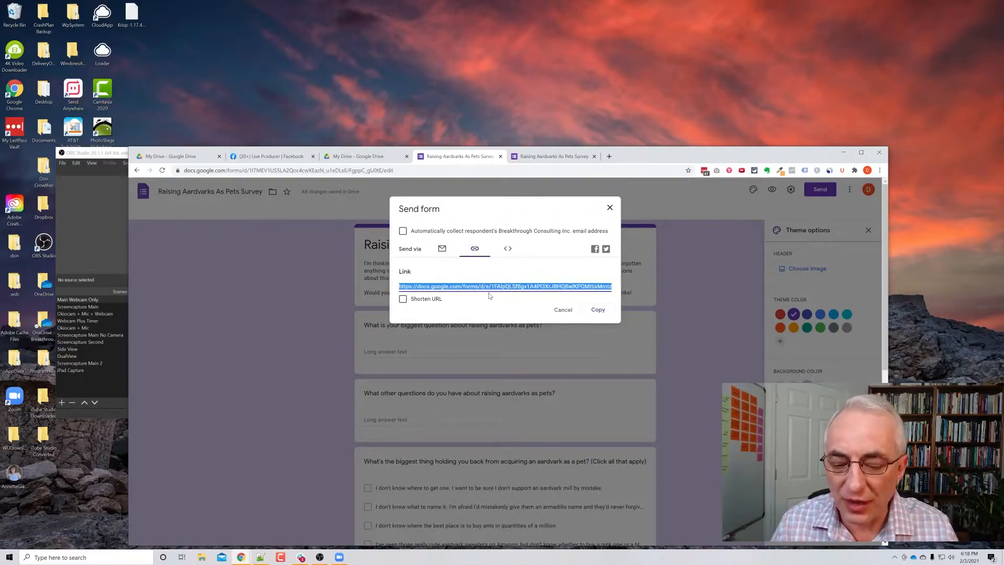
{"action": "left_click", "coordinate": [403, 300]}
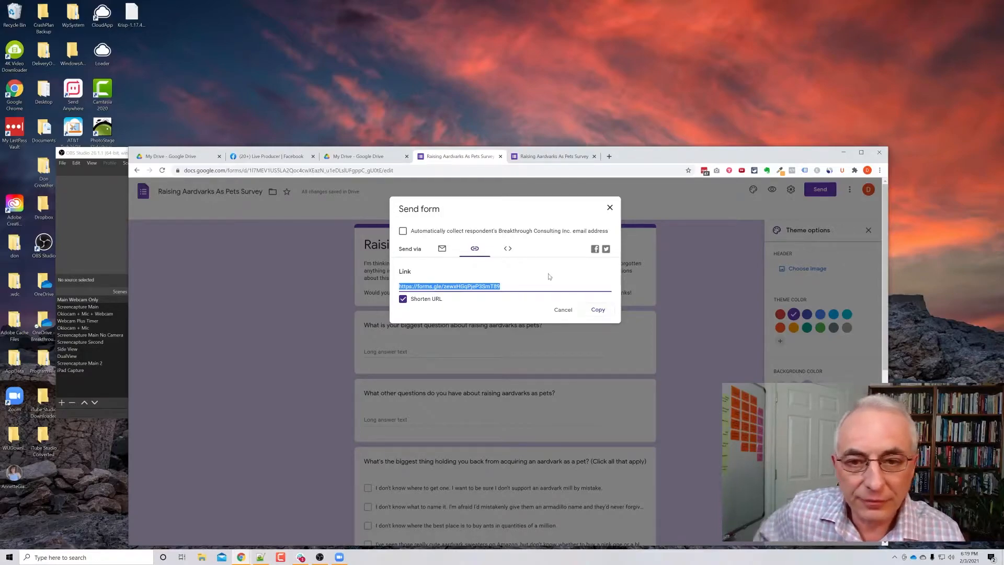
- Look at the Embed HTML sharing option, return to link sharing, and copy the shortened form link
{"action": "left_click", "coordinate": [508, 250]}
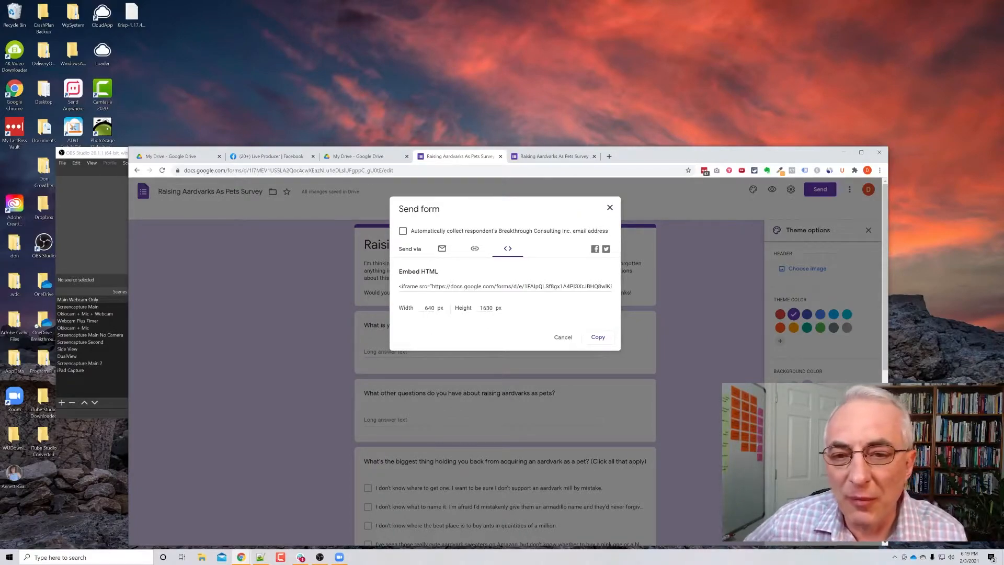
{"action": "left_click", "coordinate": [474, 249]}
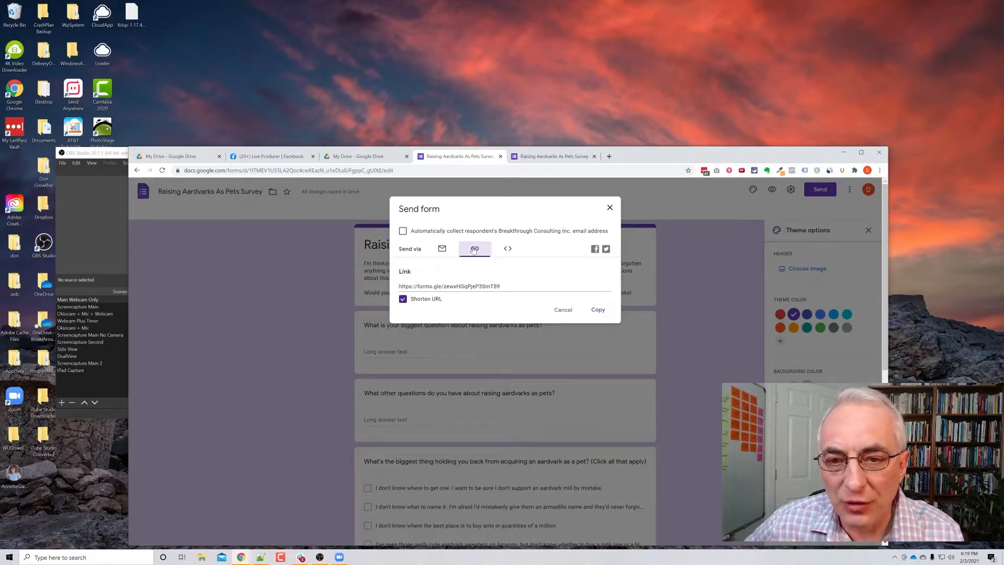
{"action": "left_click", "coordinate": [597, 310]}
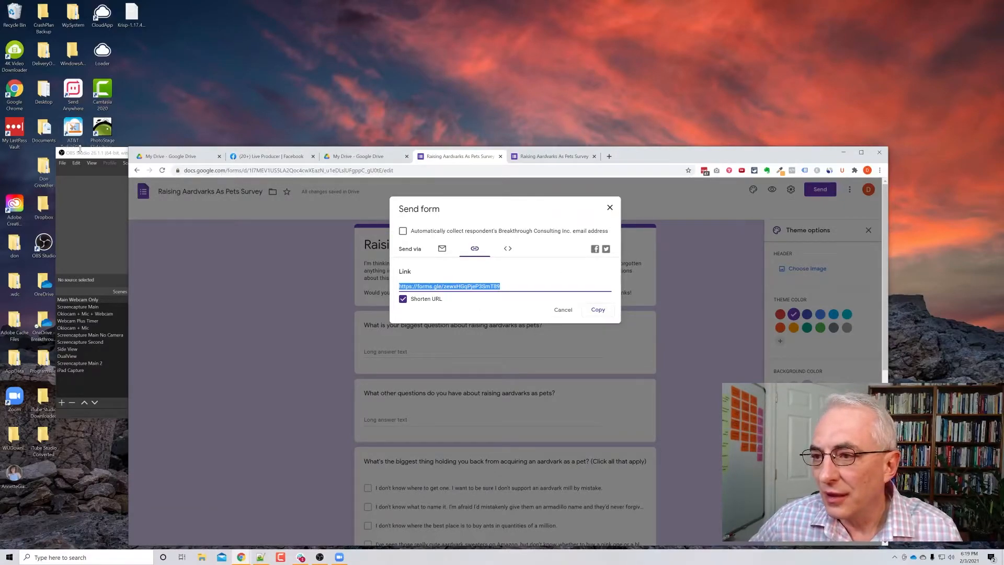
{"action": "left_click", "coordinate": [91, 351]}
{"action": "left_click", "coordinate": [77, 300]}
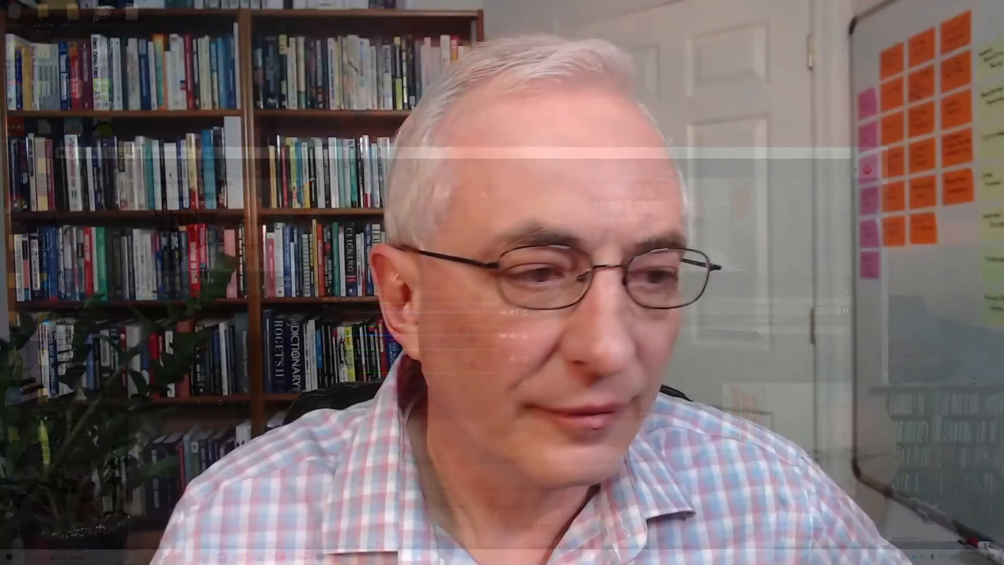